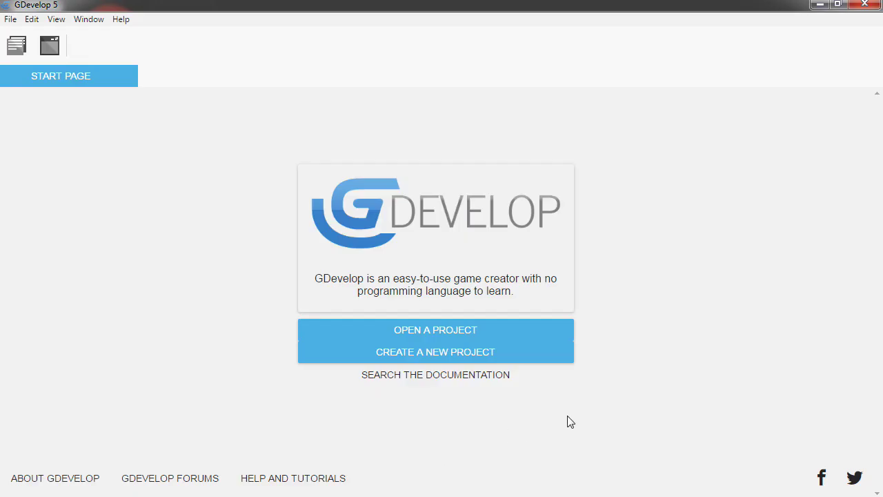
Switch to Firefox and search Google for "gdevelop 5"
left_click(819, 5)
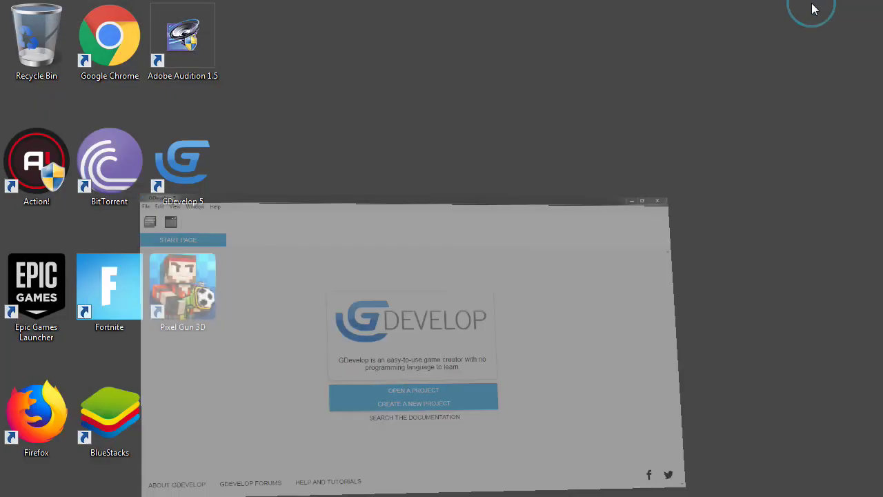
double_click(46, 431)
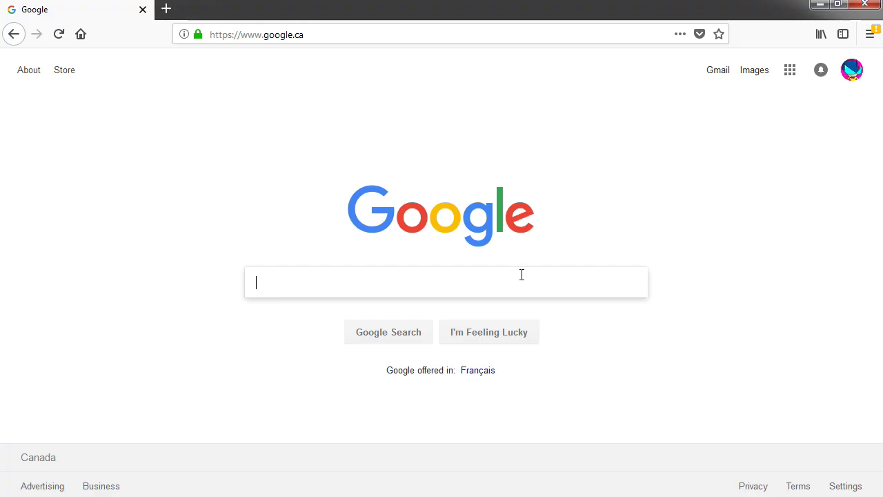
type("gd")
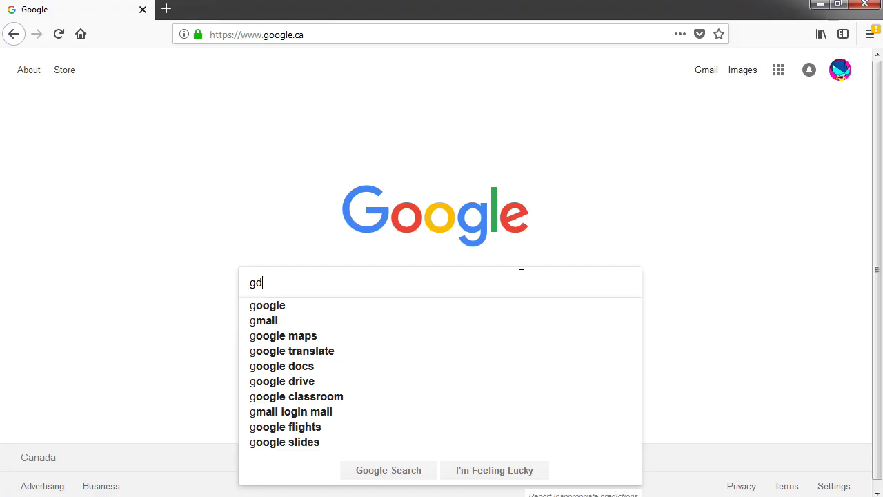
type("evlo")
key("BackSpace")
key("BackSpace")
key("BackSpace")
key("BackSpace")
key("BackSpace")
key("BackSpace")
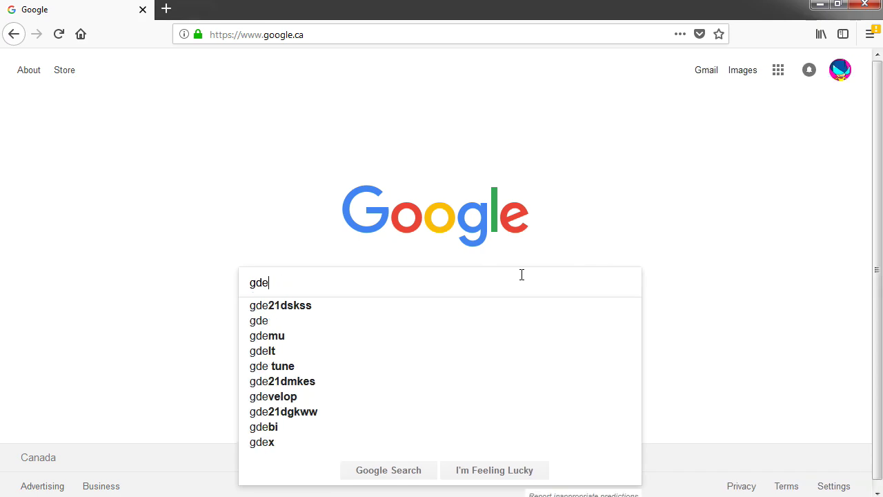
type("g")
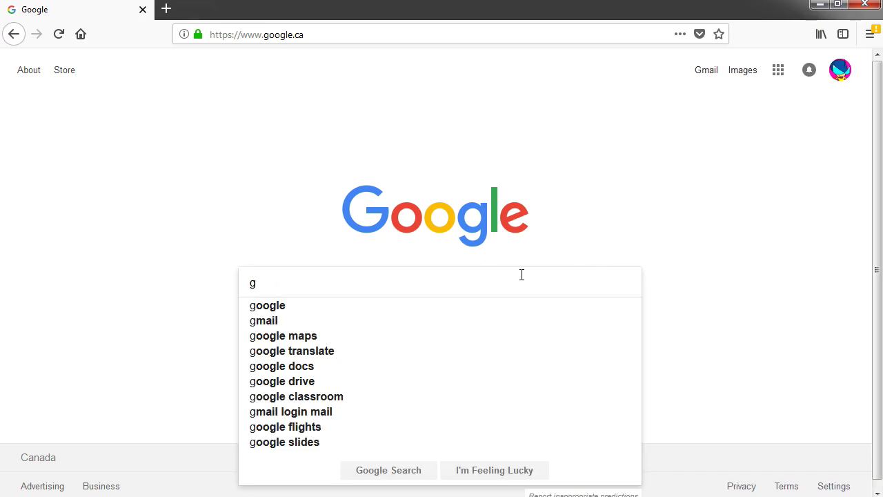
type("develop 5")
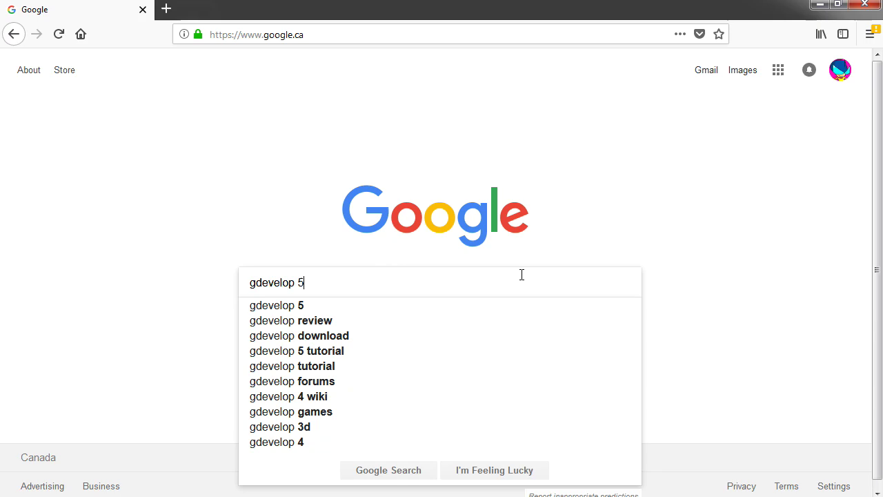
key("Return")
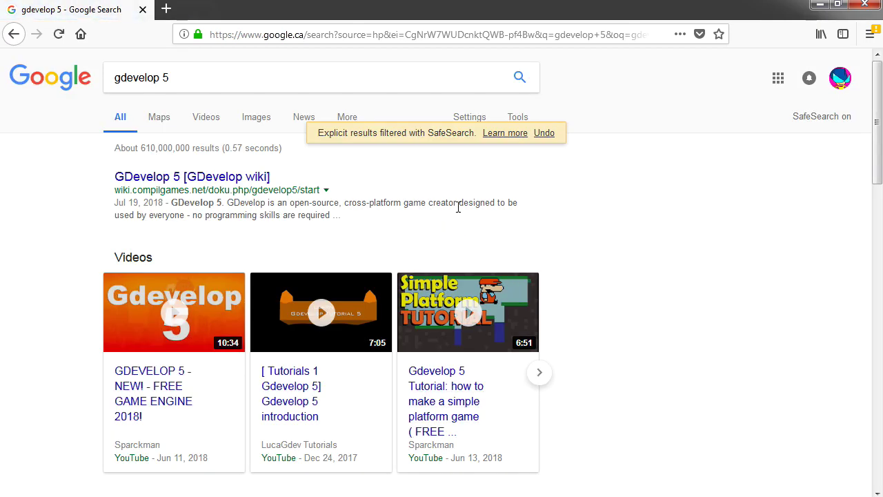
Return from the online editor to the search results and open the official GDevelop website at gdevelop-app.com
scroll(609, 251, "down", 5)
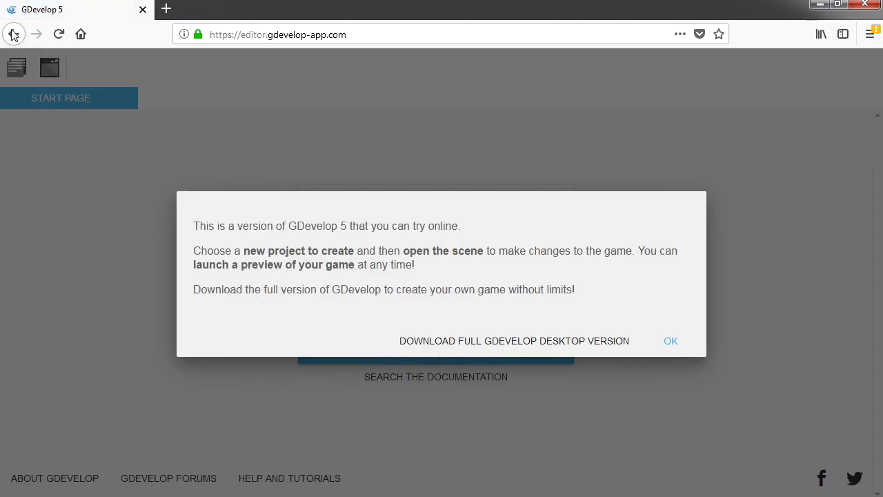
left_click(13, 34)
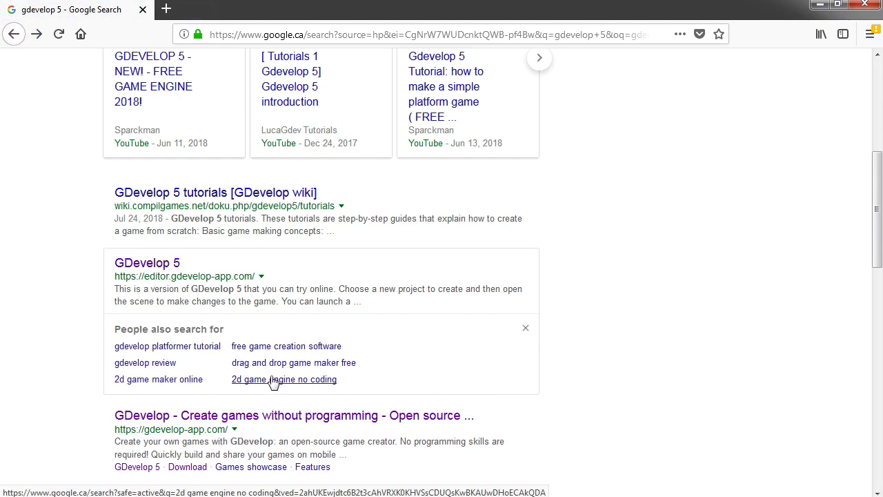
scroll(273, 382, "down", 2)
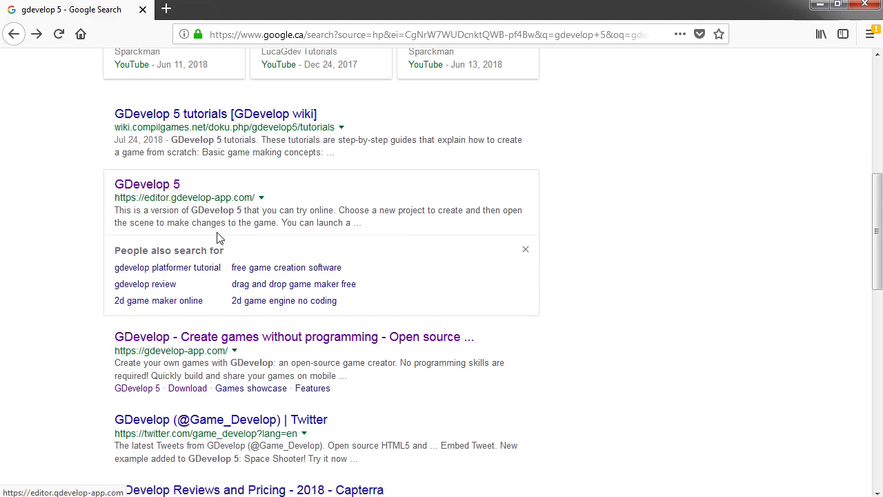
left_click(430, 336)
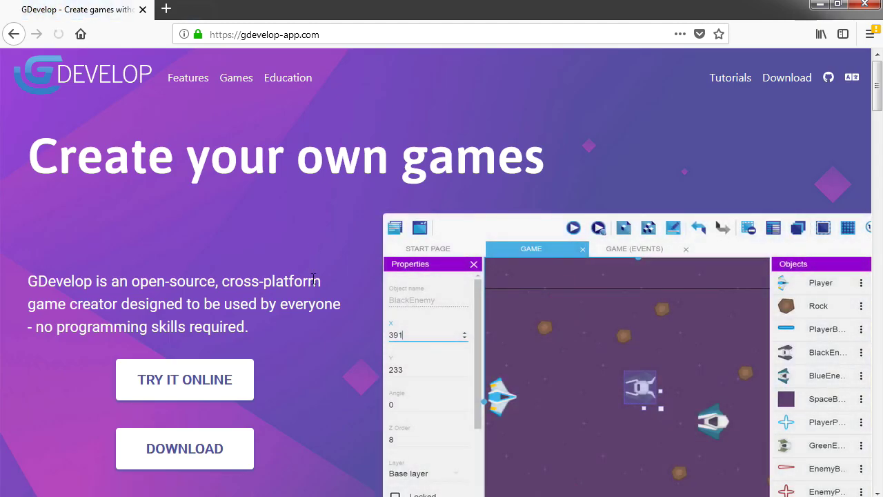
Request the Windows installer from the GDevelop download page and dismiss the file-saving dialog
scroll(312, 282, "down", 2)
left_click(226, 300)
left_click(218, 356)
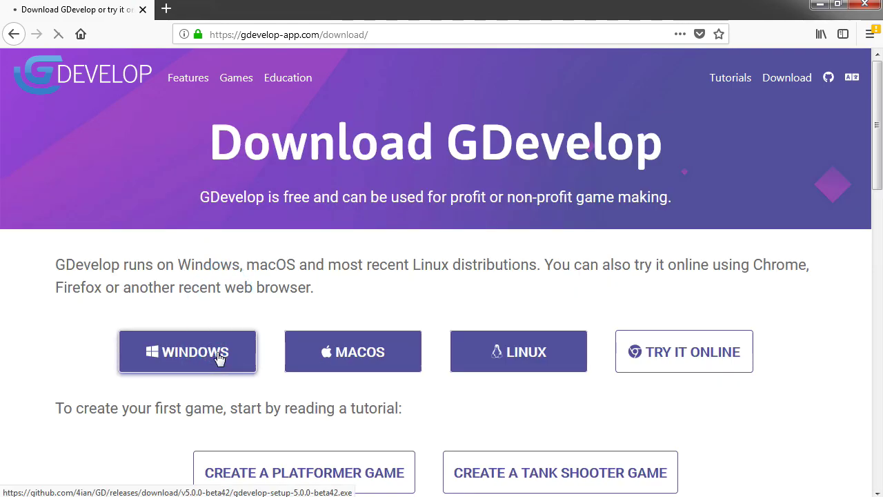
left_click_drag(426, 182, 350, 141)
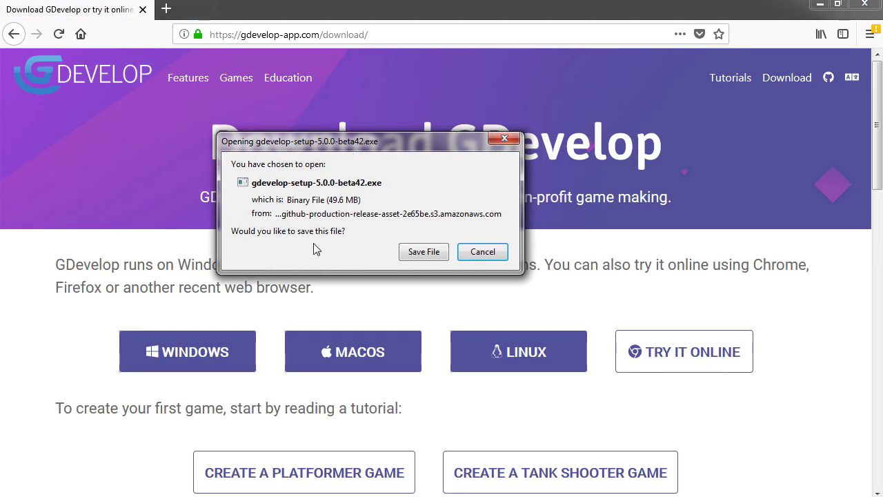
left_click(469, 263)
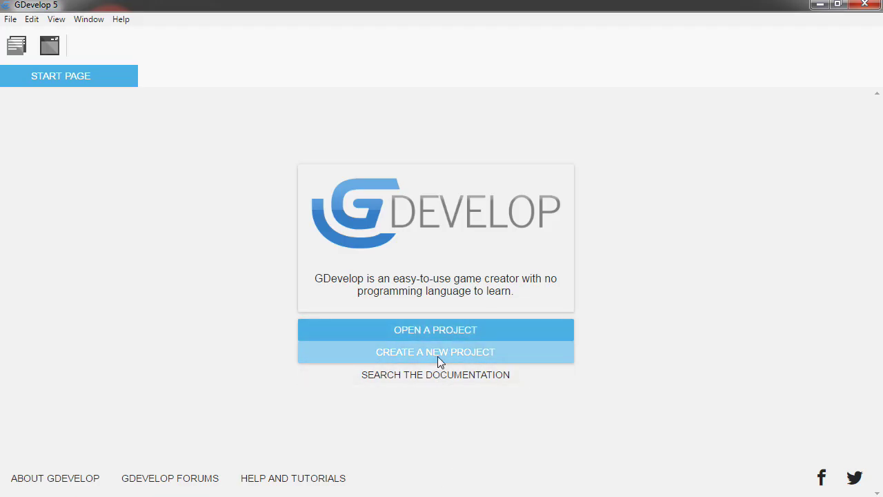
Create a new project from the Empty game starter, with one new scene opened for editing
left_click(437, 356)
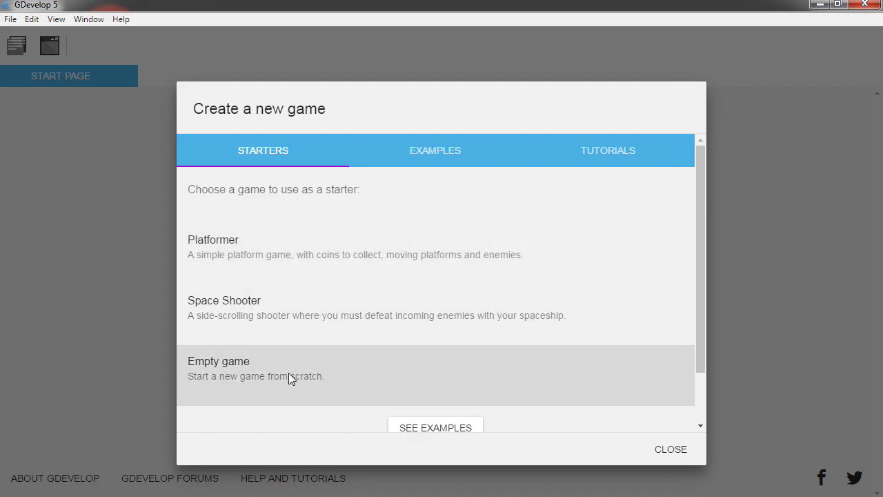
left_click(289, 372)
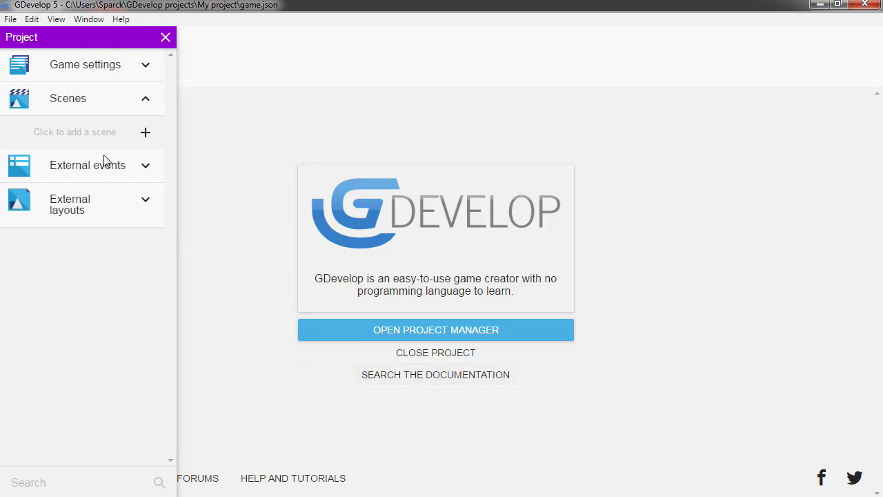
left_click(146, 135)
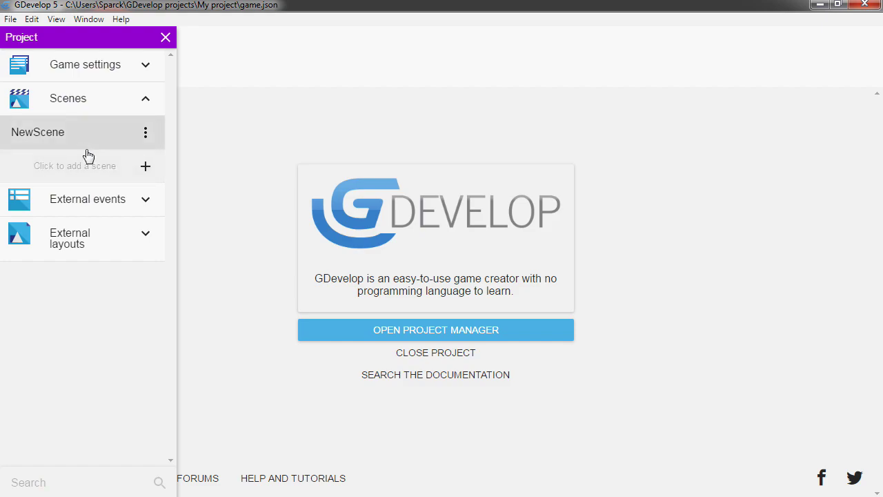
left_click(54, 135)
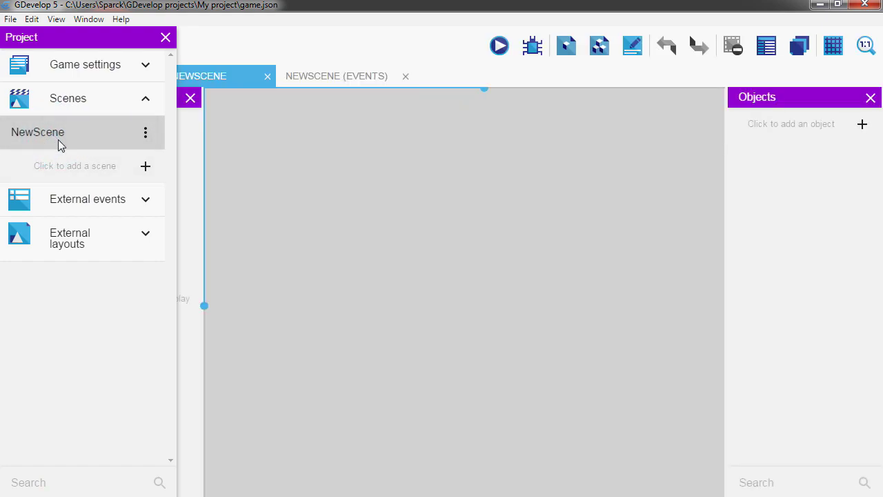
left_click_drag(384, 274, 333, 249)
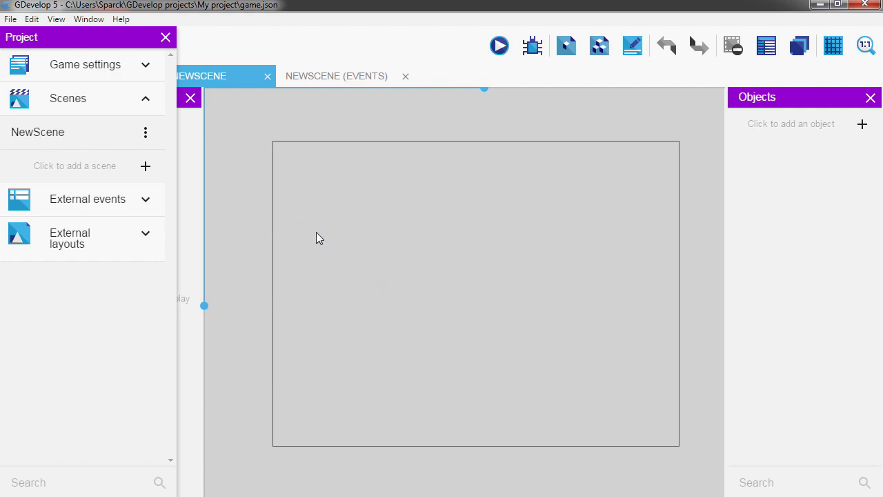
right_click(320, 229)
left_click(330, 188)
middle_click_drag(393, 231, 365, 232)
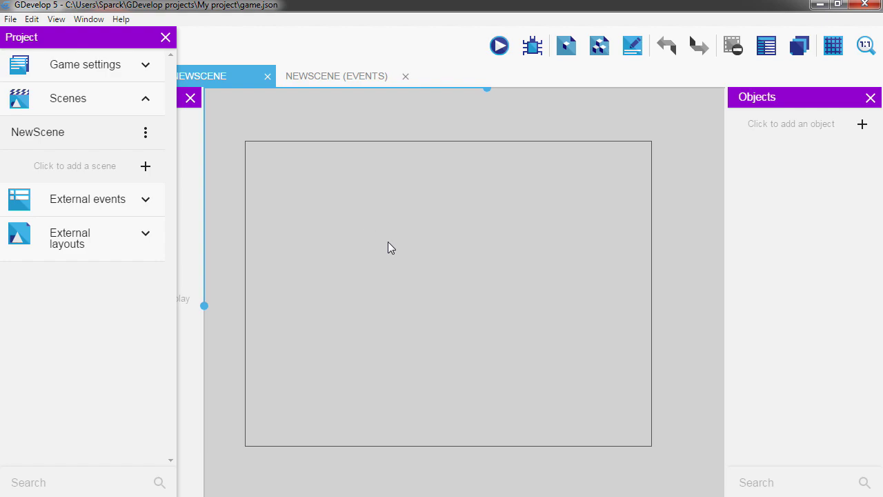
middle_click_drag(395, 251, 389, 230)
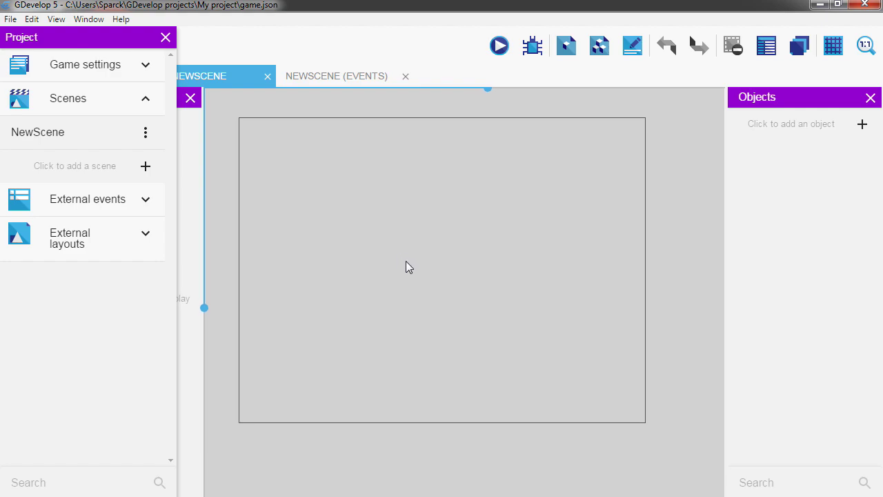
Add a Sprite object with a new animation and open that animation in the Piskel editor
left_click(862, 126)
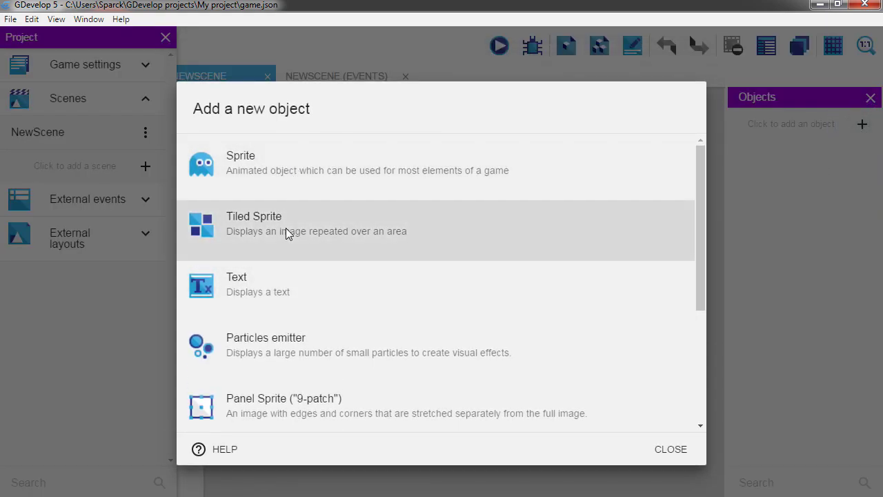
left_click(248, 176)
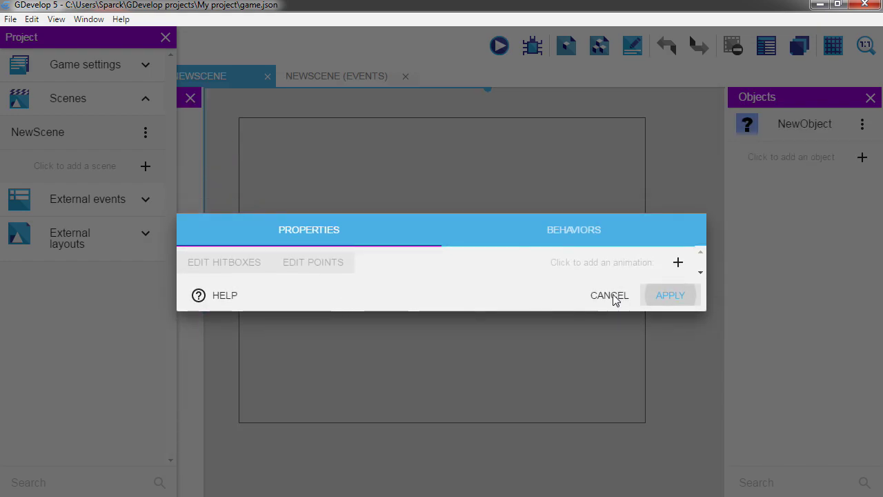
left_click(678, 265)
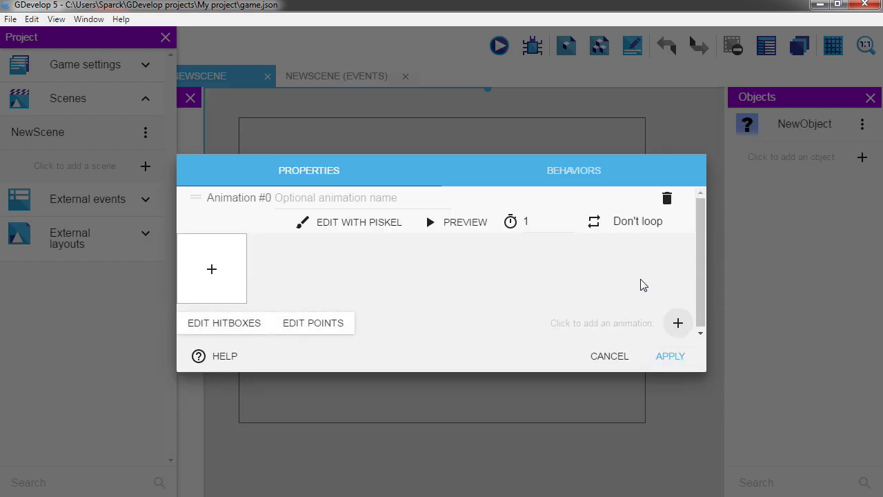
left_click(358, 226)
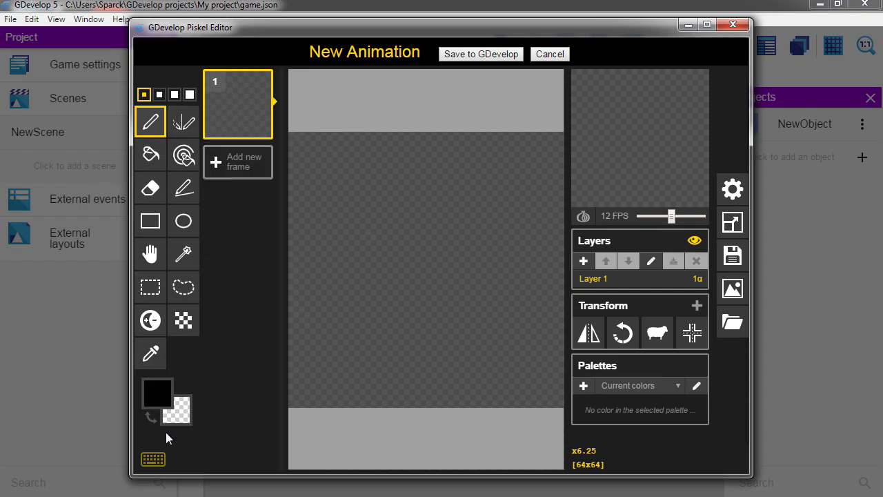
Draw a black freehand face outline with two eyes, pupils and a curved mouth on the 64x64 canvas
mouse_move(323, 201)
left_mouse_down()
mouse_move(323, 339)
mouse_move(476, 337)
mouse_move(535, 182)
mouse_move(398, 160)
mouse_move(322, 198)
left_mouse_up()
mouse_move(347, 230)
left_mouse_down()
mouse_move(375, 207)
mouse_move(341, 231)
left_mouse_up()
mouse_move(467, 208)
left_mouse_down()
mouse_move(487, 252)
mouse_move(469, 207)
mouse_move(472, 237)
left_mouse_up()
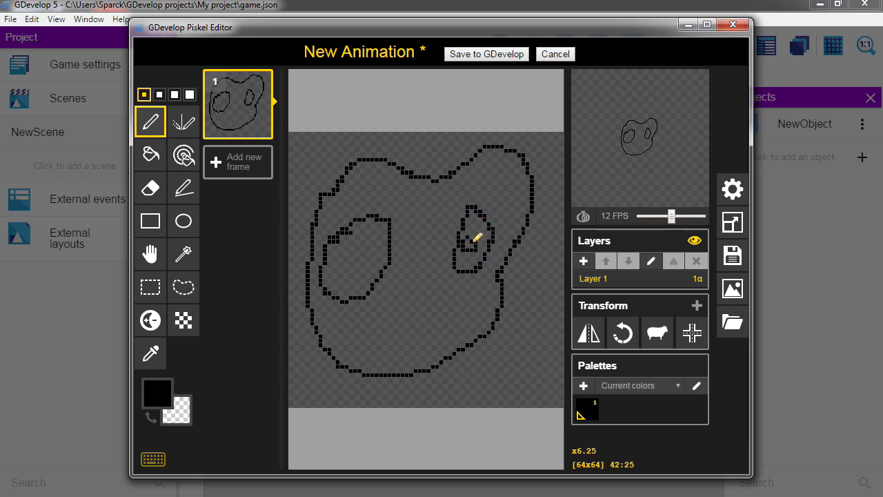
mouse_move(349, 249)
left_mouse_down()
mouse_move(345, 240)
mouse_move(347, 266)
left_mouse_up()
mouse_move(354, 324)
left_mouse_down()
mouse_move(461, 302)
mouse_move(491, 280)
left_mouse_up()
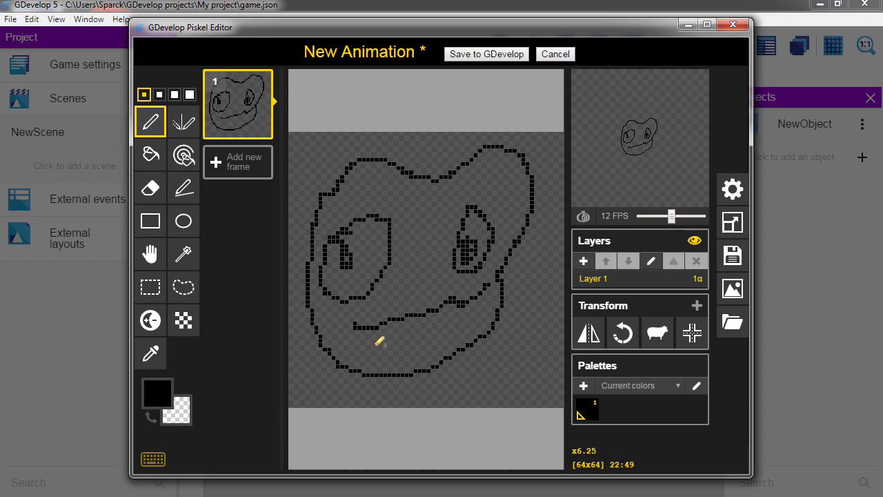
Fill the face and both eyes with white, and save the drawing as the sprite's animation frame
left_click(157, 394)
left_click_drag(259, 305, 180, 252)
left_click(151, 155)
left_click(418, 234)
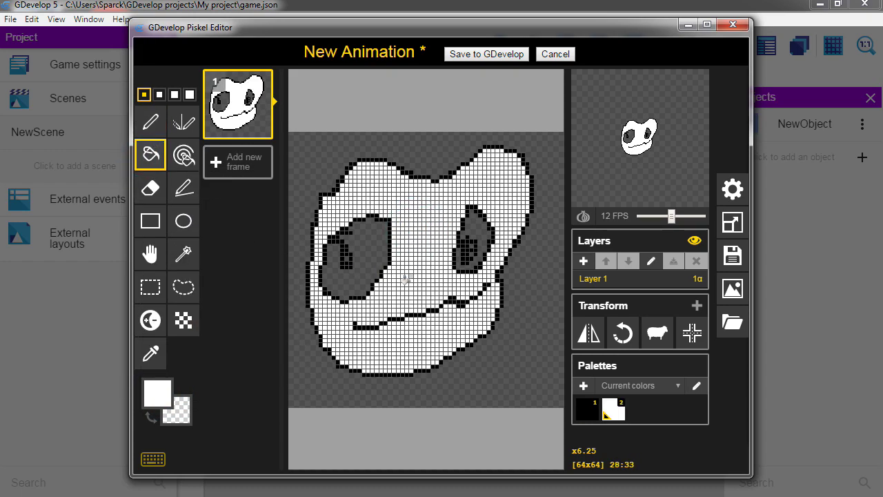
left_click(367, 236)
left_click(472, 219)
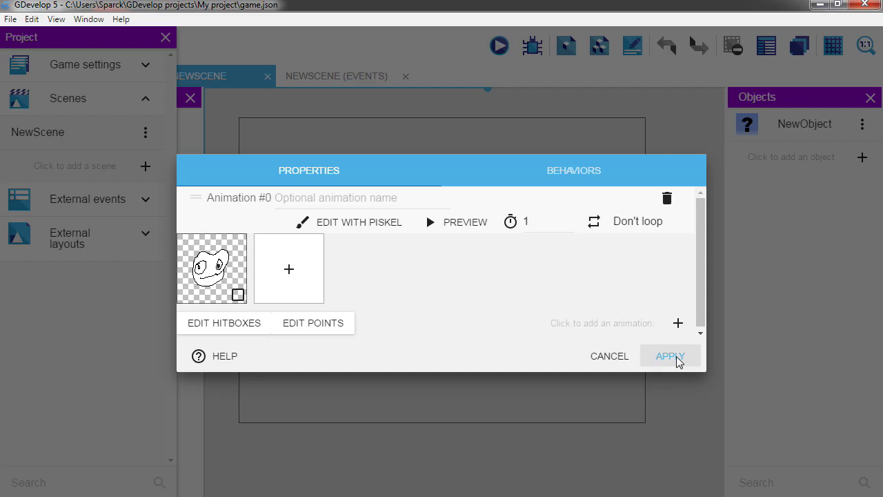
left_click(670, 356)
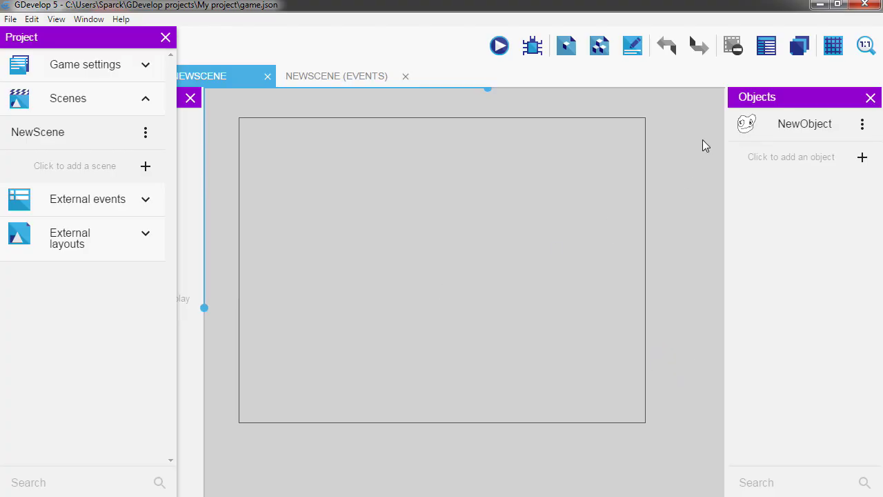
Rename the new sprite object to leface
left_click(812, 124)
right_click(810, 124)
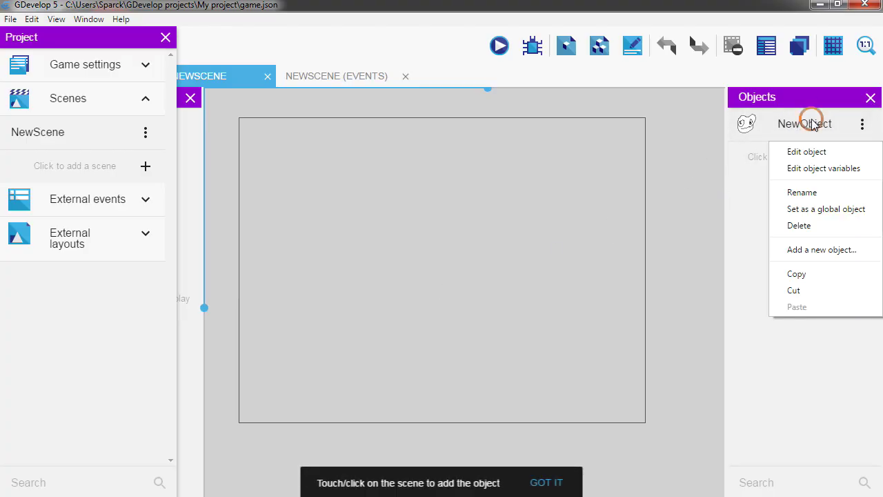
left_click(824, 192)
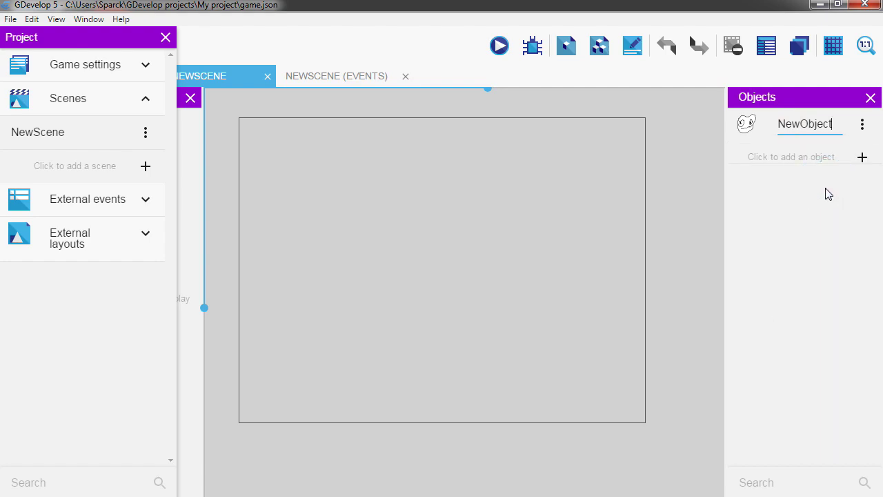
left_click(831, 123)
left_click_drag(831, 124, 768, 134)
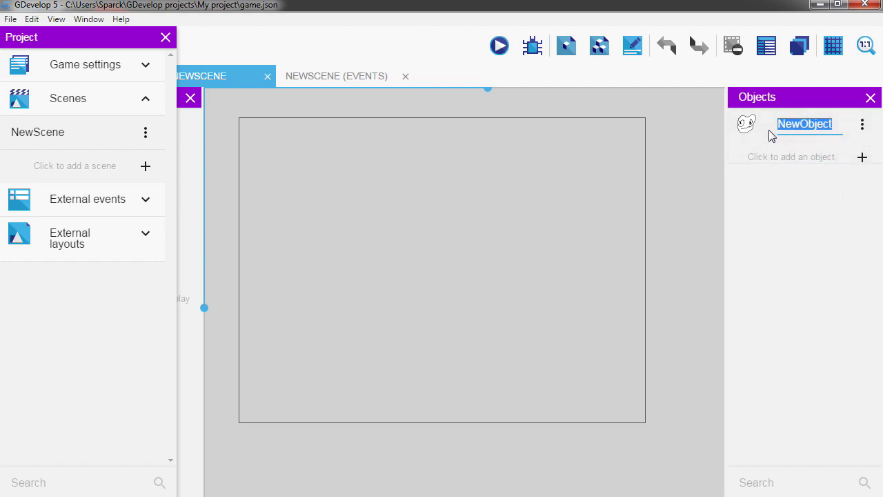
type("leface")
left_click(722, 124)
Place an instance of leface in the scene and move it near the centre of the game frame
left_click(741, 124)
left_click(383, 221)
left_click_drag(396, 239, 440, 283)
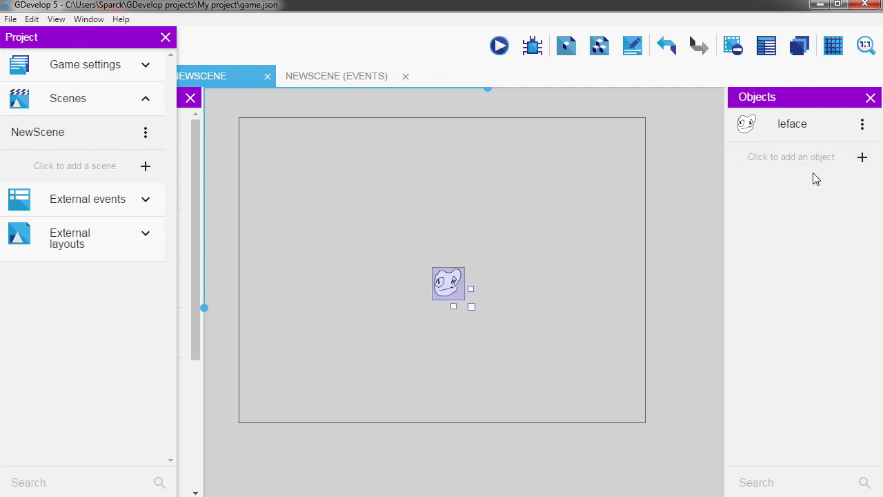
Add the Top-down movement (4 or 8 directions) behavior to leface and apply it with the default settings
left_click(861, 128)
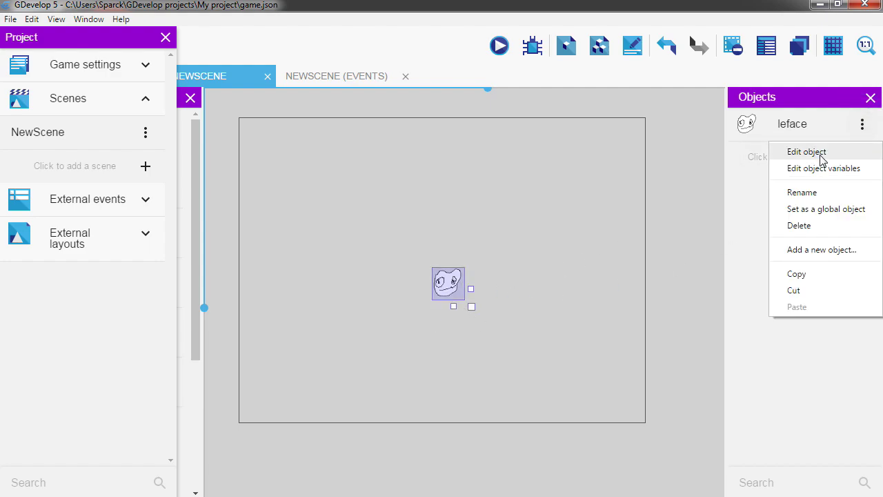
left_click(824, 156)
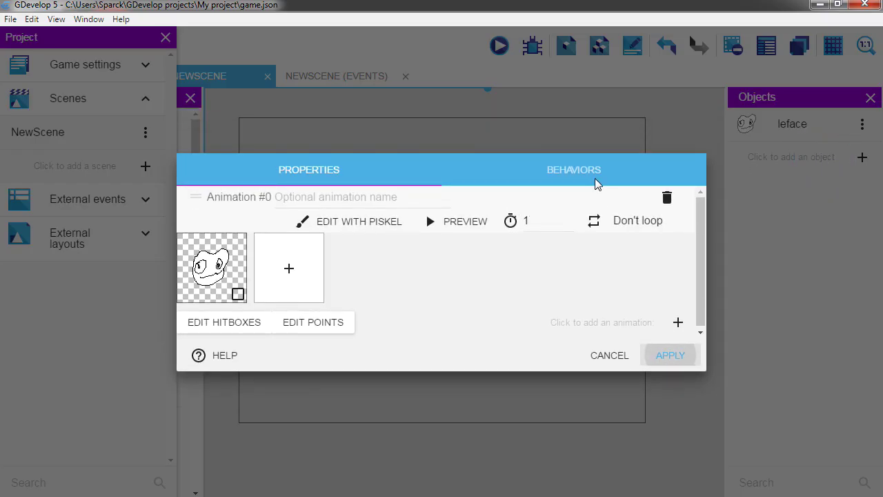
left_click(596, 179)
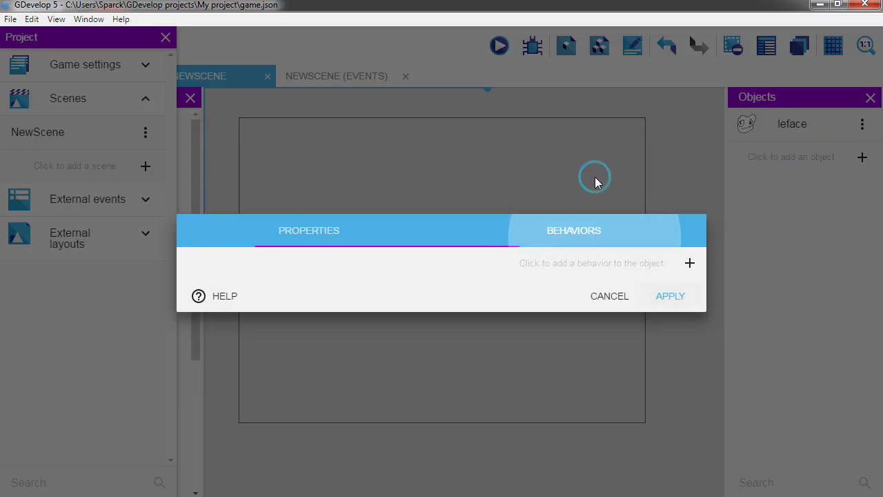
left_click(690, 264)
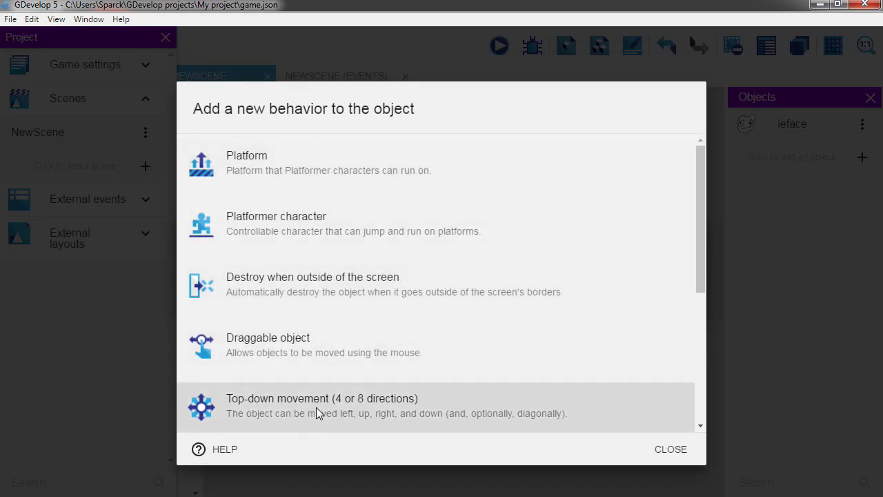
scroll(315, 409, "down", 1)
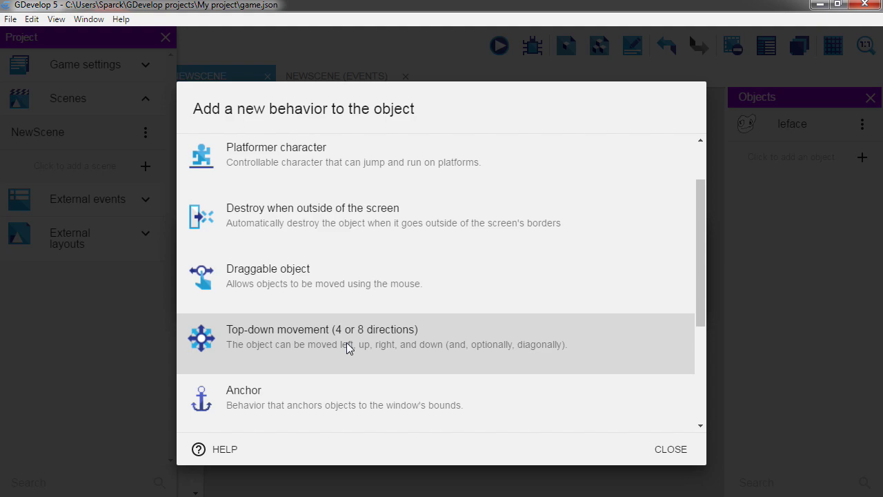
left_click(346, 342)
left_click_drag(231, 184, 188, 187)
scroll(345, 368, "down", 3)
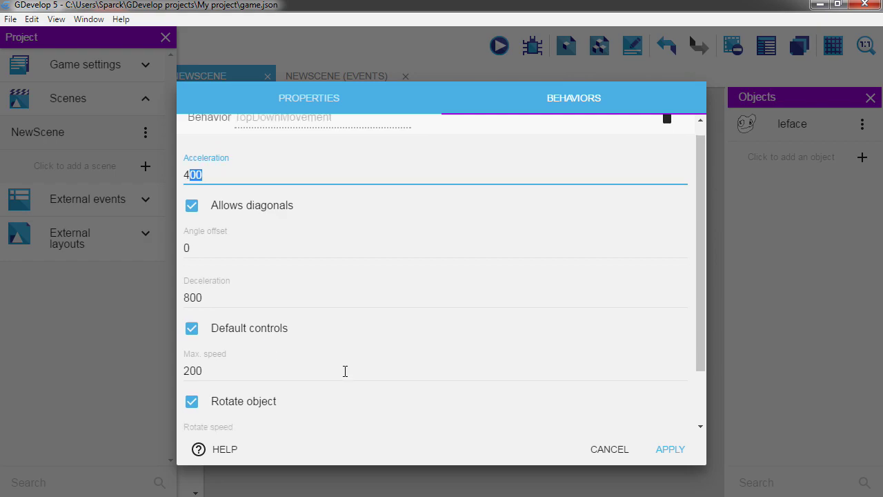
left_click(669, 449)
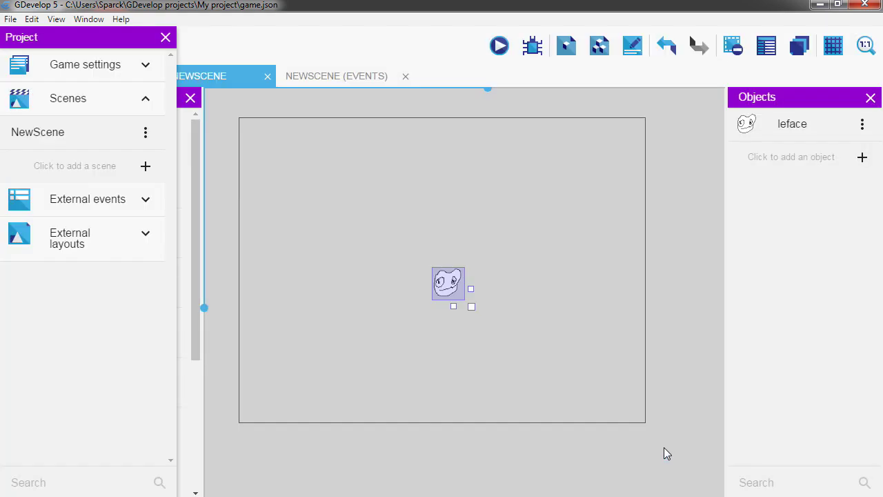
Preview the game to test how leface moves, and close the preview
left_click(500, 46)
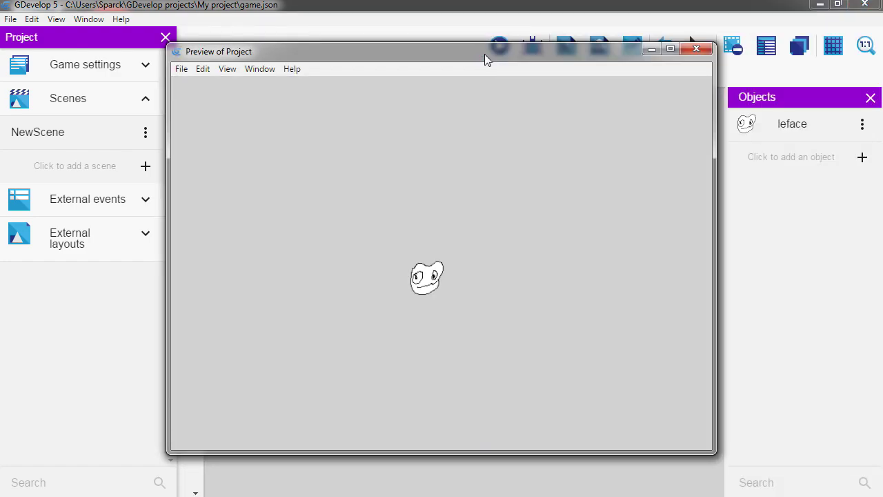
left_click_drag(484, 55, 499, 44)
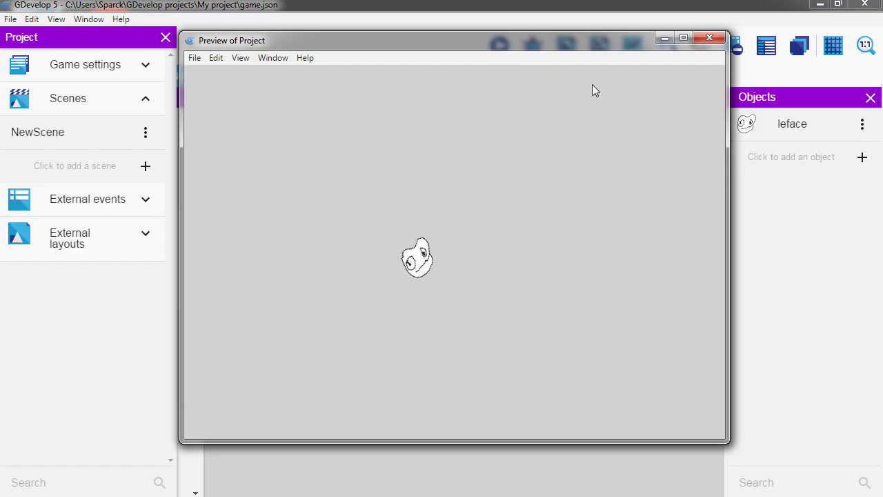
left_click(708, 38)
Turn off Rotate object in leface's top-down movement behavior and apply the change
left_click(862, 126)
left_click(806, 152)
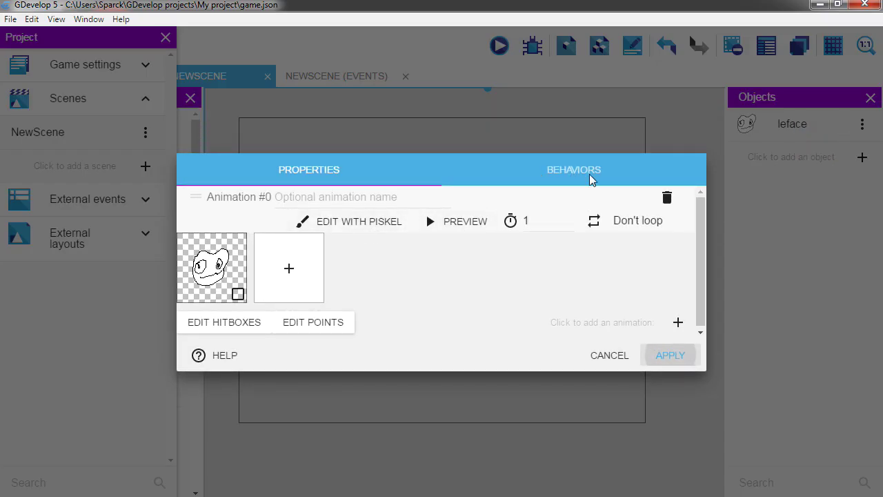
left_click(592, 175)
scroll(258, 354, "down", 2)
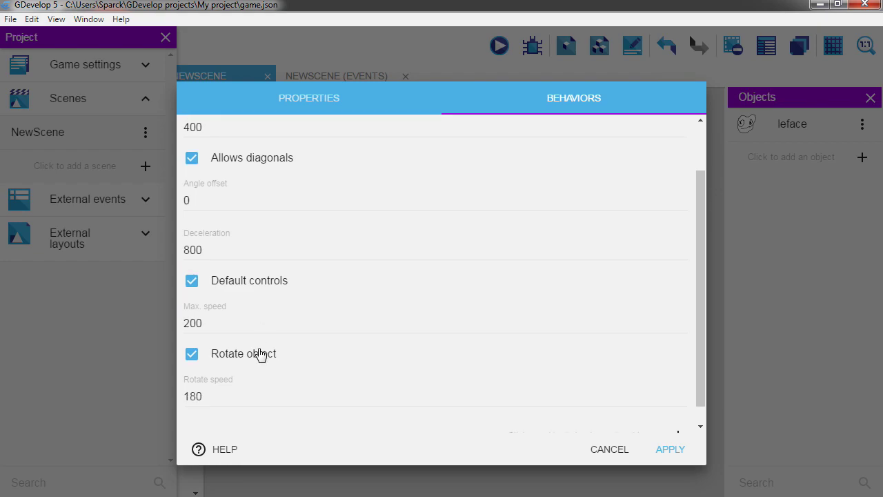
left_click(193, 338)
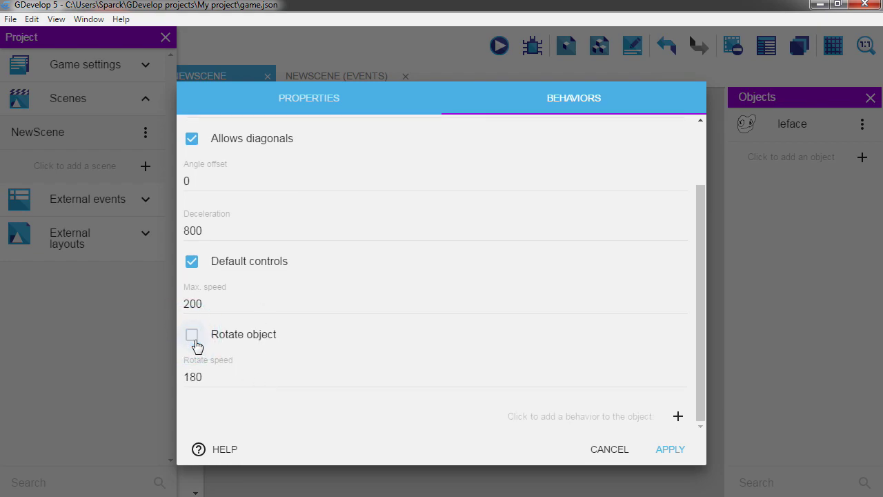
left_click(667, 451)
Preview the game again, move leface in all four directions, and close the preview
left_click(494, 53)
key("Left")
key("Down")
key("Right")
key("Up")
key("Left")
key("Down")
key("Right")
key("Up")
key("Left")
key("Down")
key("Right")
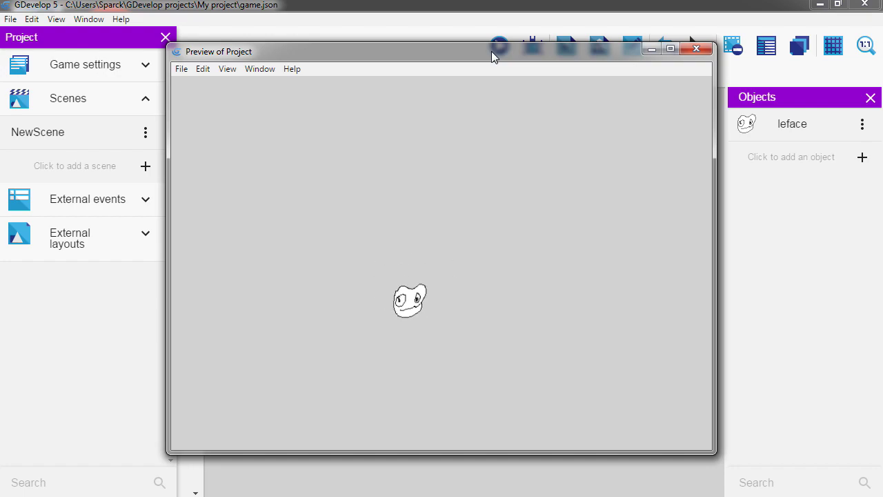
key("Right")
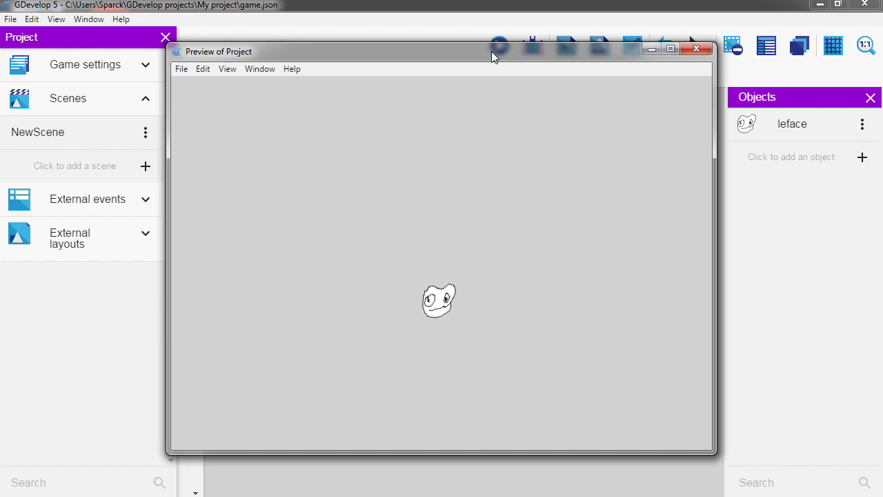
left_click(702, 52)
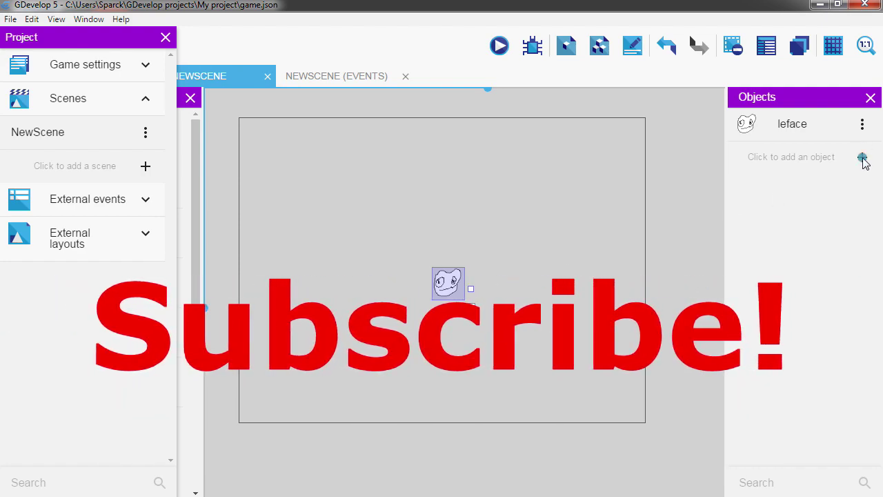
Add a new tiled sprite object and start drawing its image in Piskel
left_click(862, 157)
left_click(281, 230)
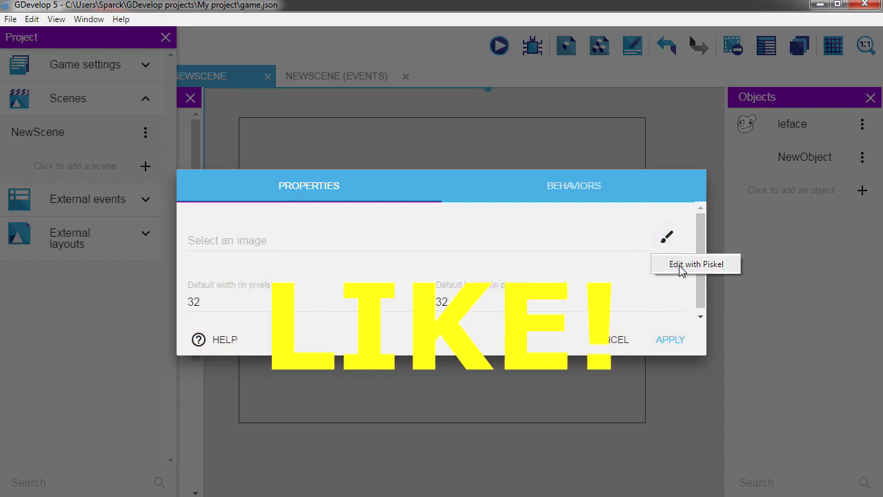
left_click(681, 269)
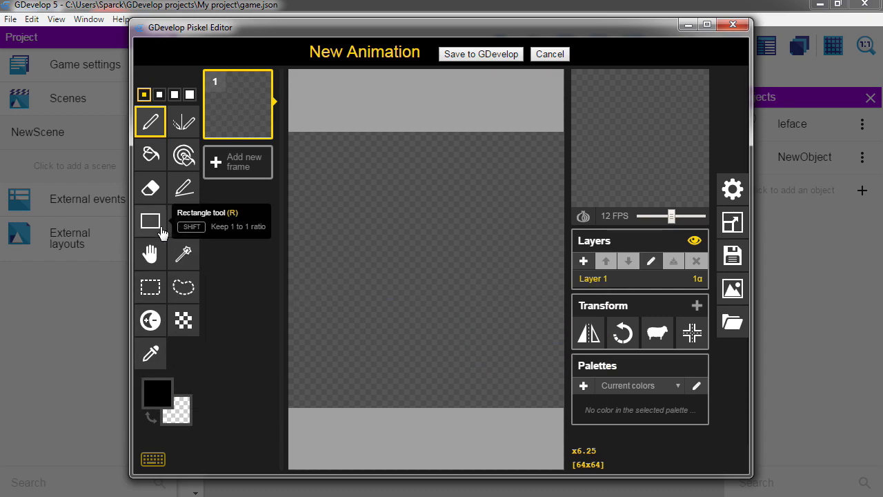
Draw a thick black rectangle outline along the edges of the 64x64 canvas using the third pen size
left_click(151, 222)
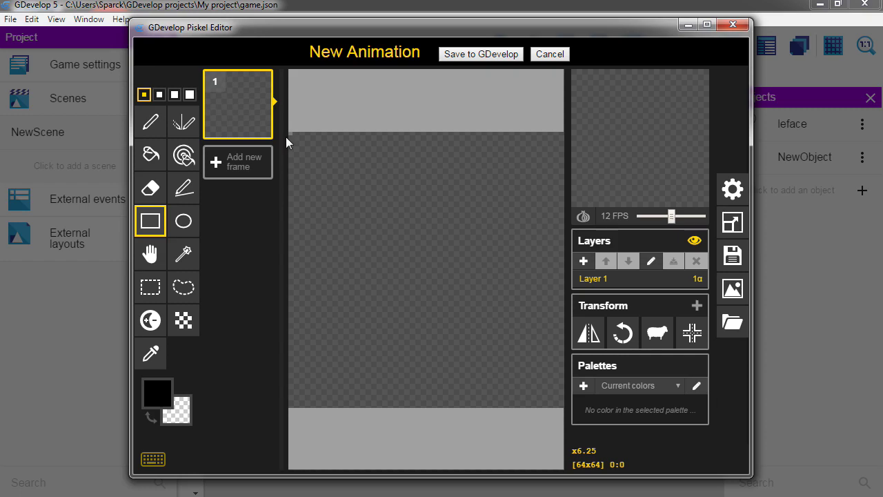
left_click(175, 94)
left_click_drag(295, 134, 476, 359)
key("ctrl+z")
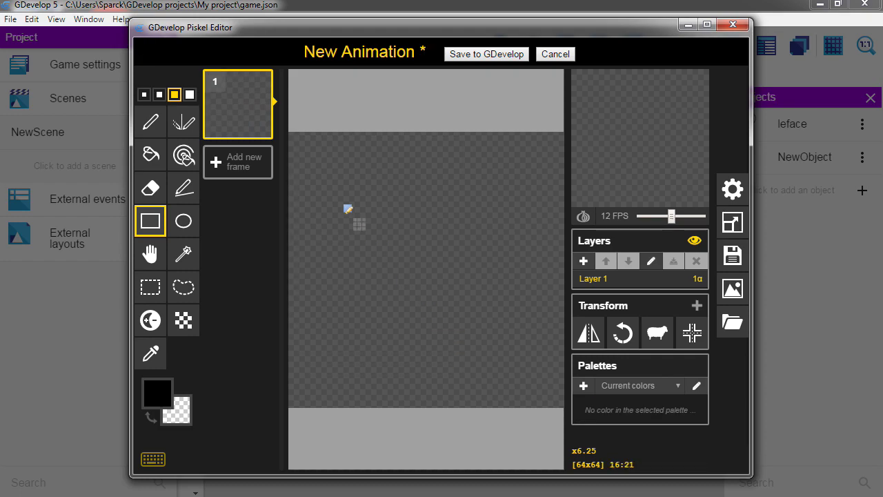
left_click_drag(292, 132, 565, 402)
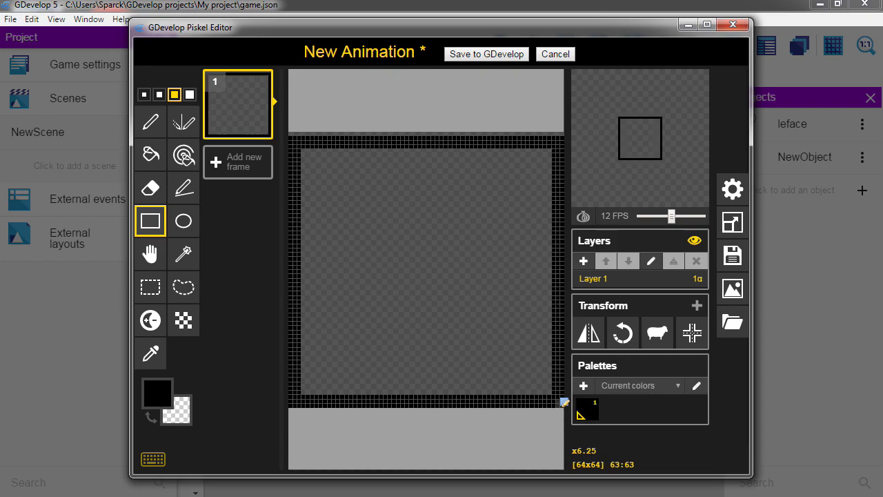
left_click_drag(556, 128, 288, 122)
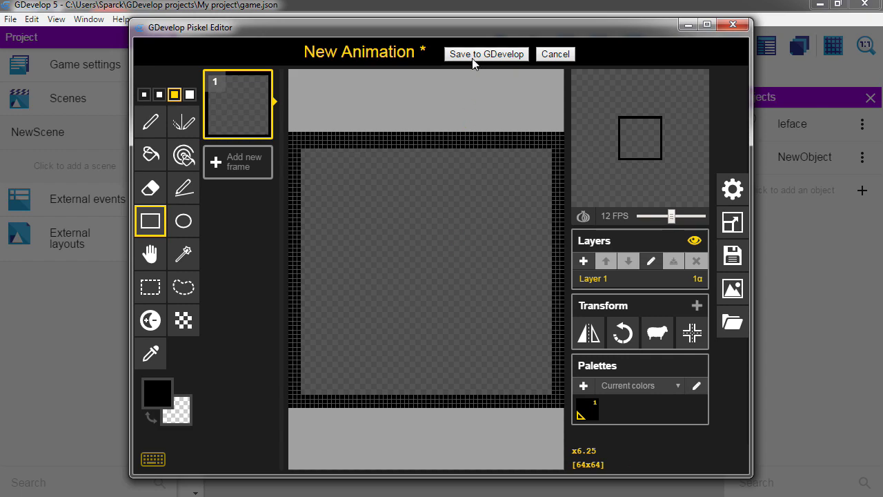
Fill the inside of the black border with the off-white colour #fdf4f4
left_click(158, 391)
left_click_drag(210, 279, 183, 254)
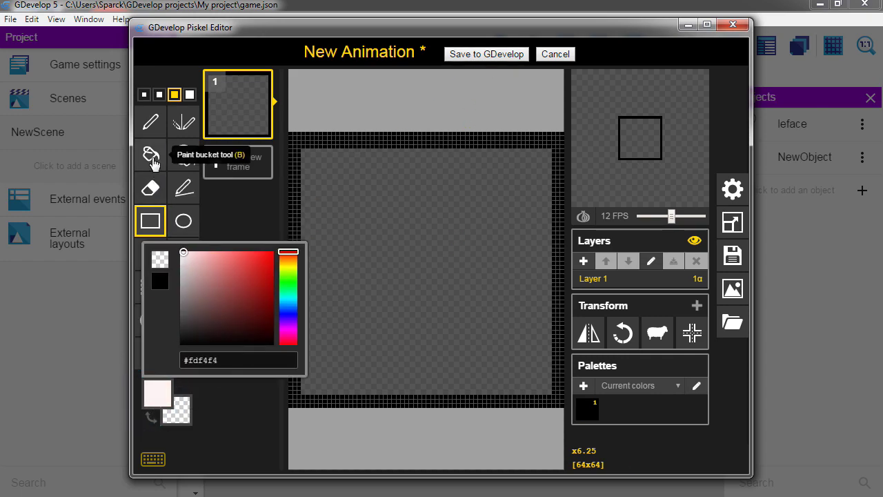
left_click(150, 154)
left_click(354, 187)
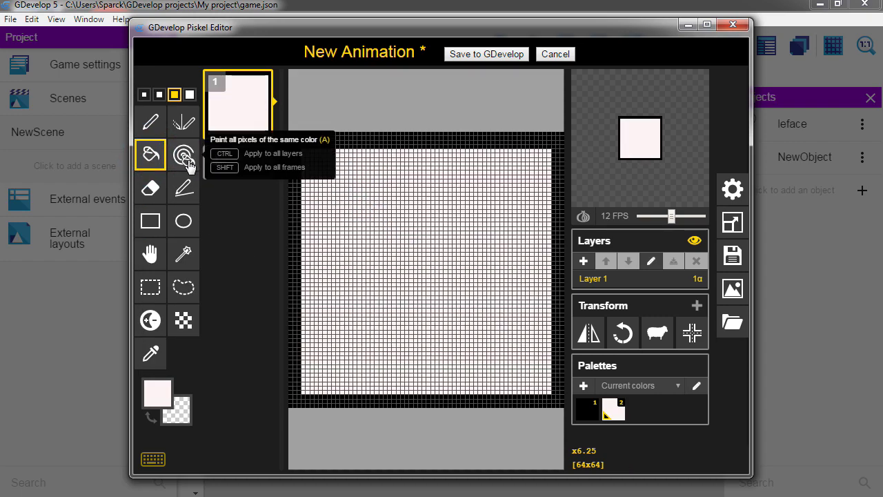
Draw black crack lines and scattered dots over the fill with the smallest pen, and save the drawing as the tiled object's image
left_click(151, 122)
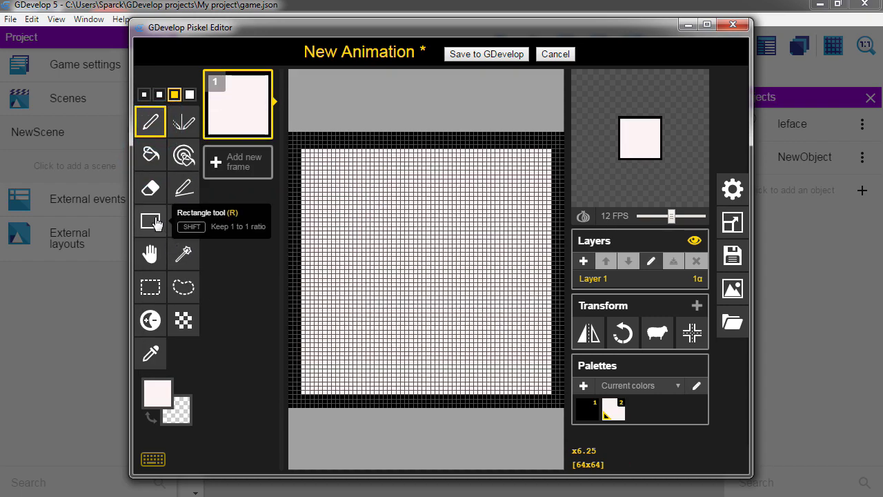
left_click(144, 94)
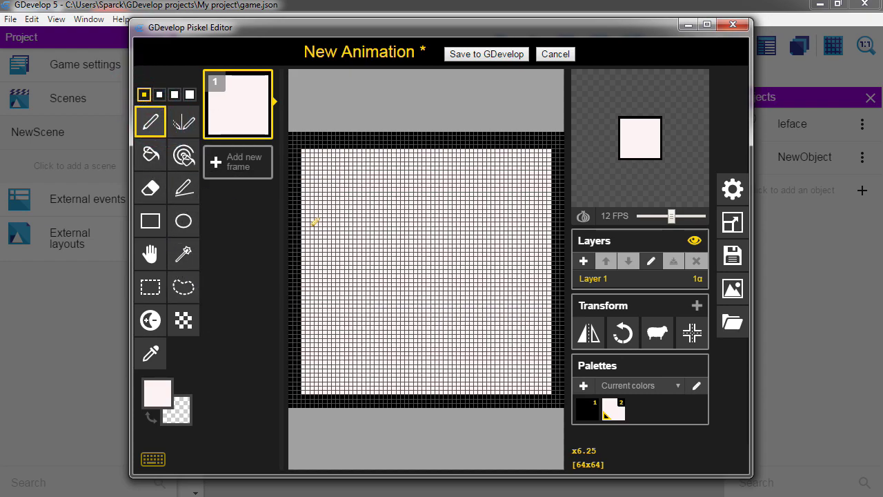
left_click(157, 392)
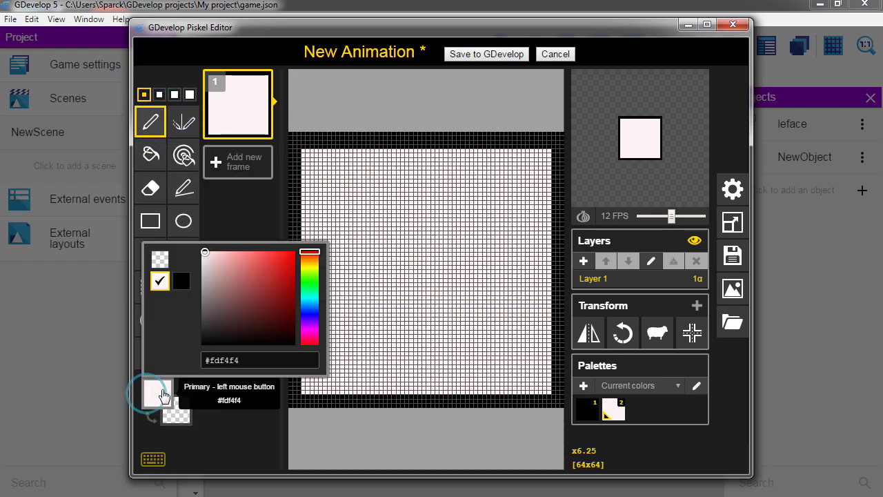
left_click(183, 279)
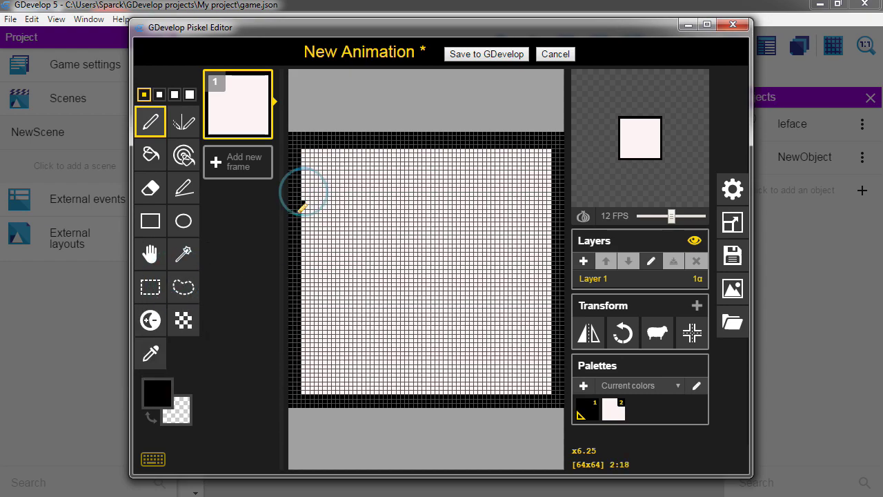
left_click_drag(302, 203, 412, 216)
mouse_move(468, 391)
left_mouse_down()
mouse_move(445, 354)
mouse_move(375, 319)
left_mouse_up()
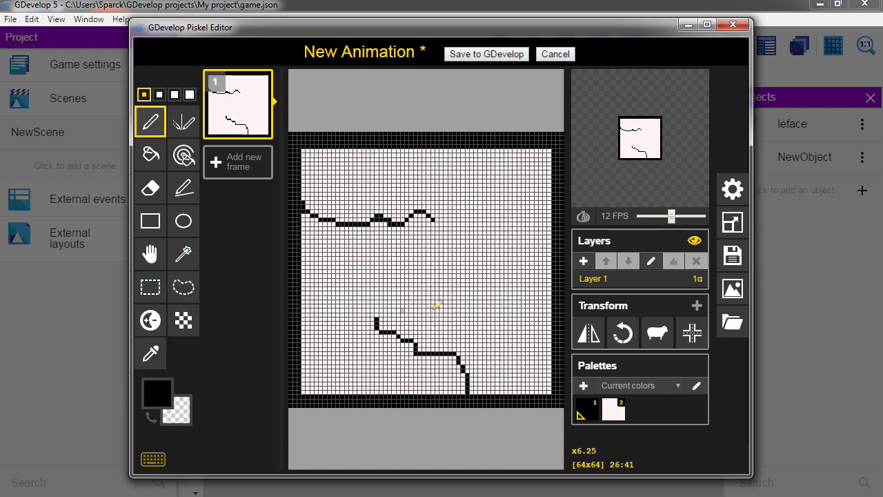
mouse_move(556, 275)
left_mouse_down()
mouse_move(537, 199)
mouse_move(455, 174)
left_mouse_up()
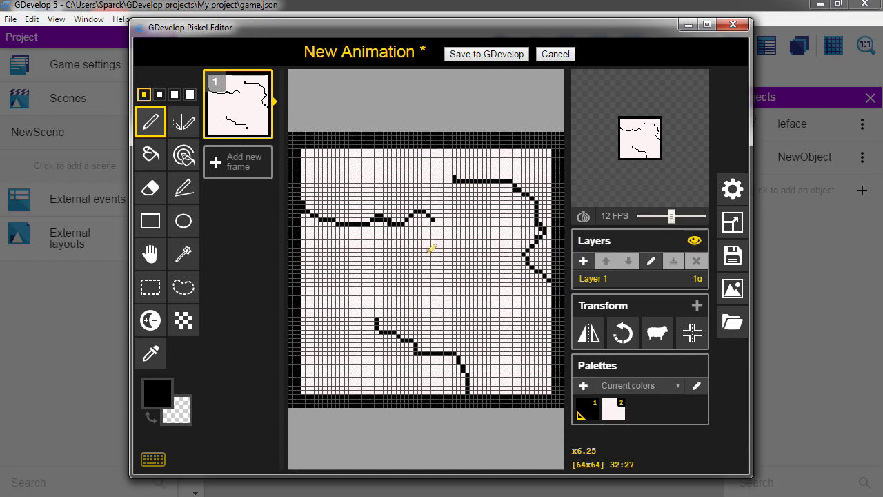
mouse_move(368, 267)
left_mouse_down()
mouse_move(341, 271)
mouse_move(336, 284)
left_mouse_up()
left_click(462, 314)
left_click(467, 220)
left_click(402, 168)
left_click(334, 356)
left_click(484, 334)
left_click(527, 304)
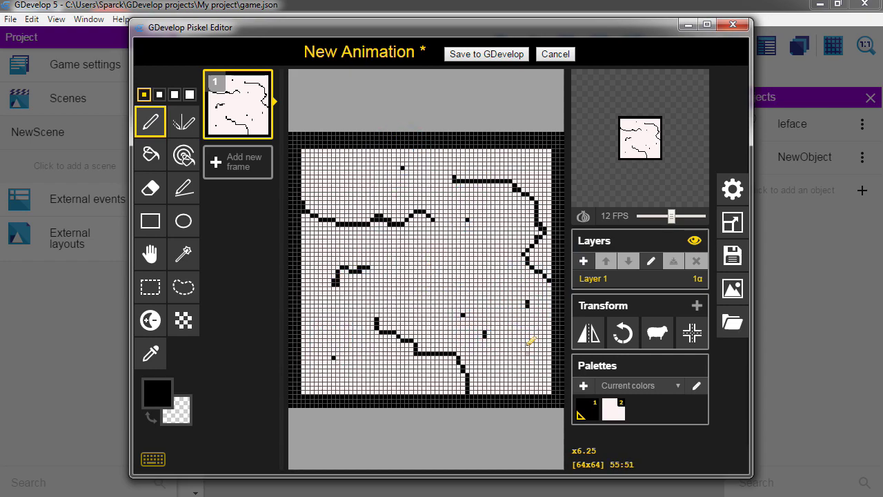
left_click(508, 57)
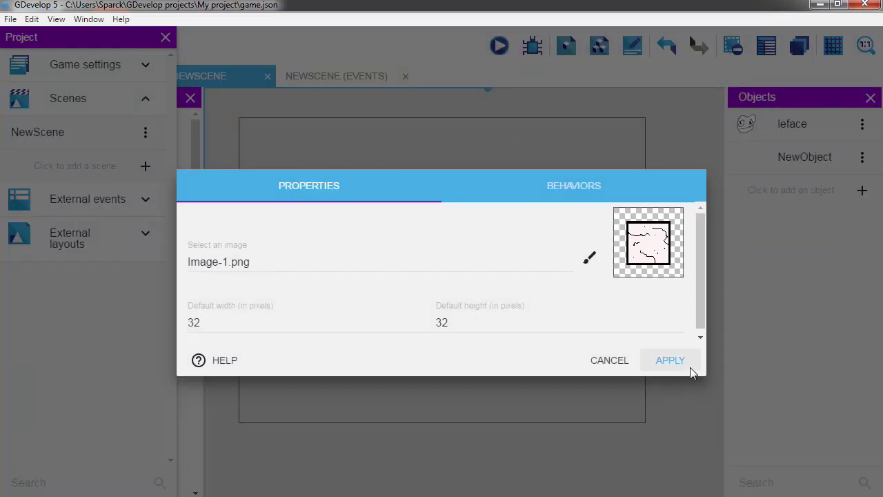
left_click(670, 360)
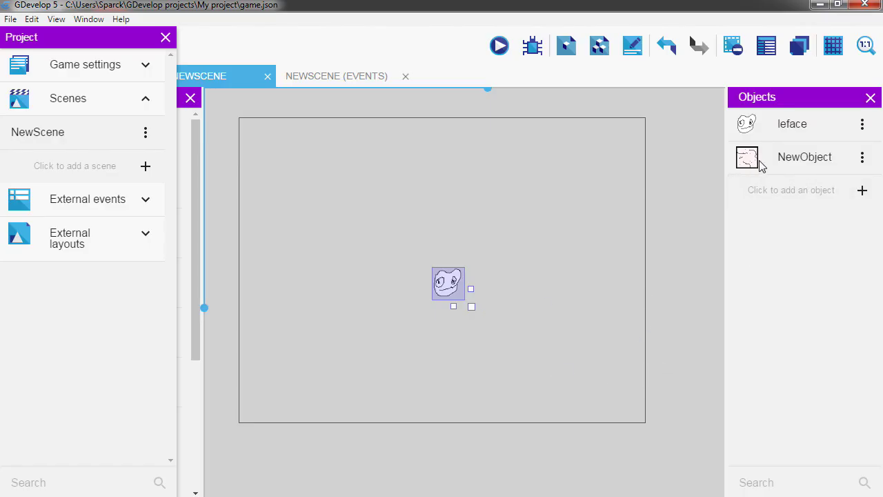
Rename the new tiled object to leblock
left_click(862, 157)
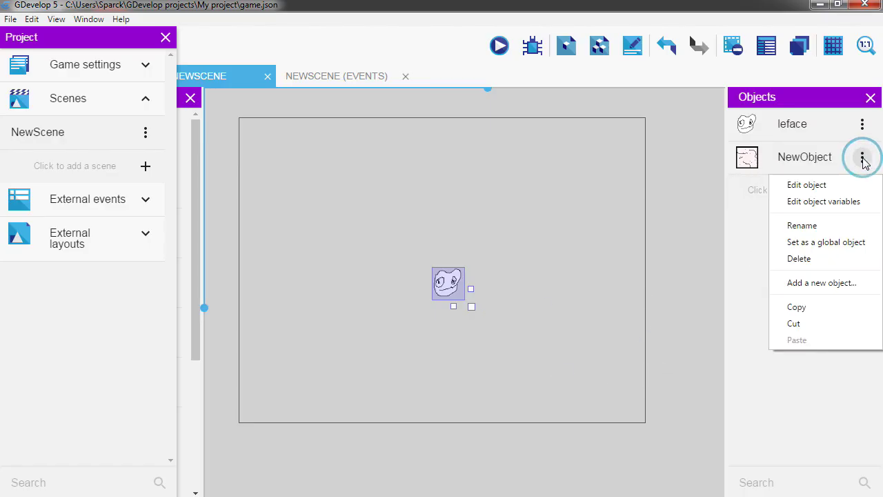
left_click(803, 227)
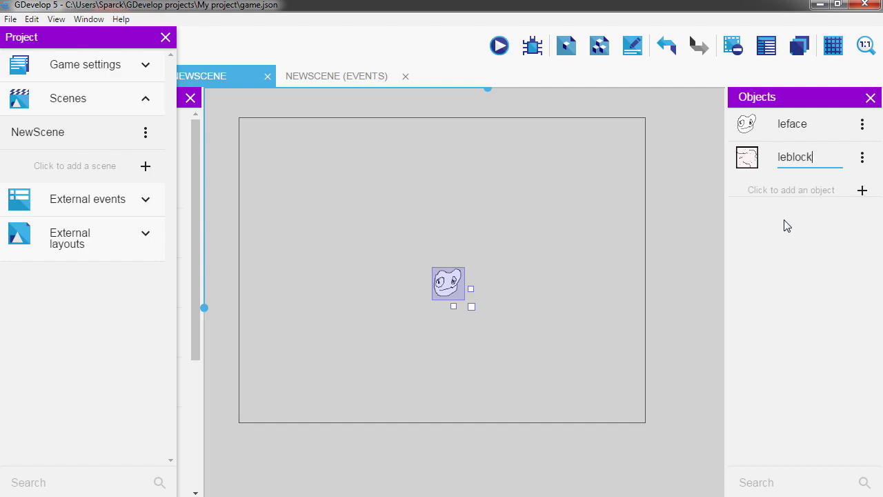
left_click(786, 225)
Place an instance of leblock in the scene above the face and stretch it into a wide block of repeated tiles
left_click_drag(759, 160, 566, 250)
left_click_drag(485, 205, 449, 191)
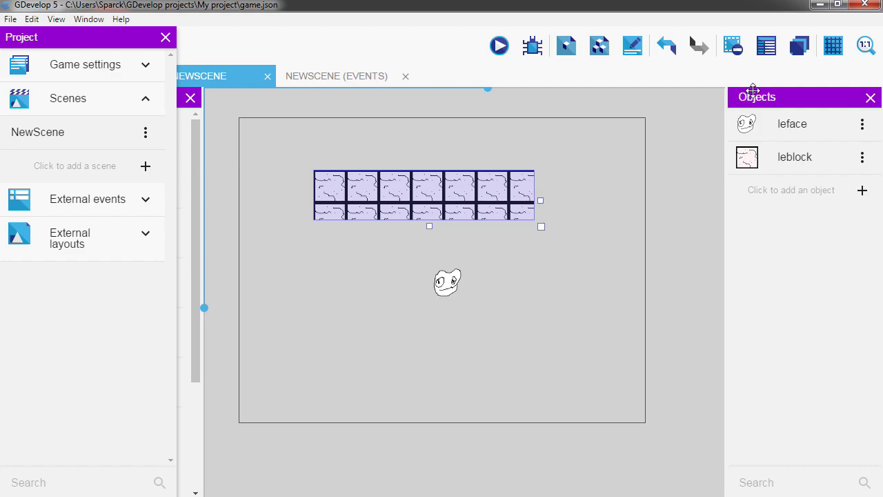
Show the scene grid, and align the leblock instance with the scene's upper-left corner, stretched across the full scene width
left_click(839, 48)
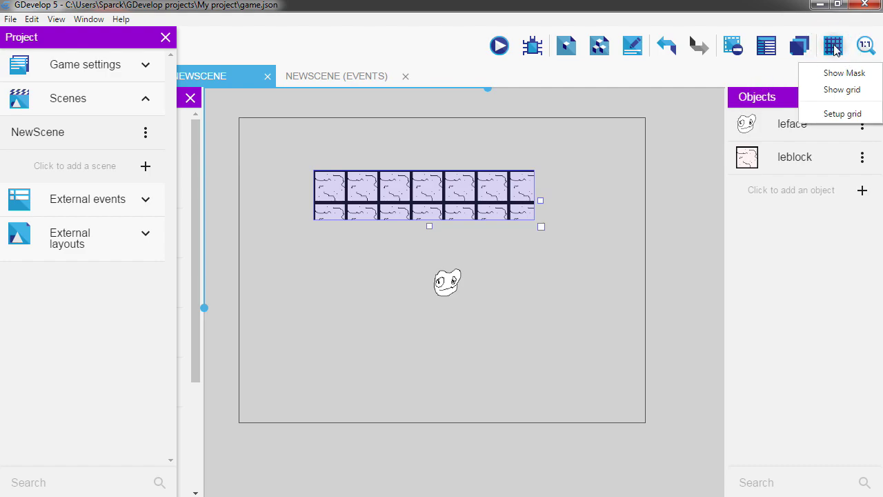
left_click(843, 92)
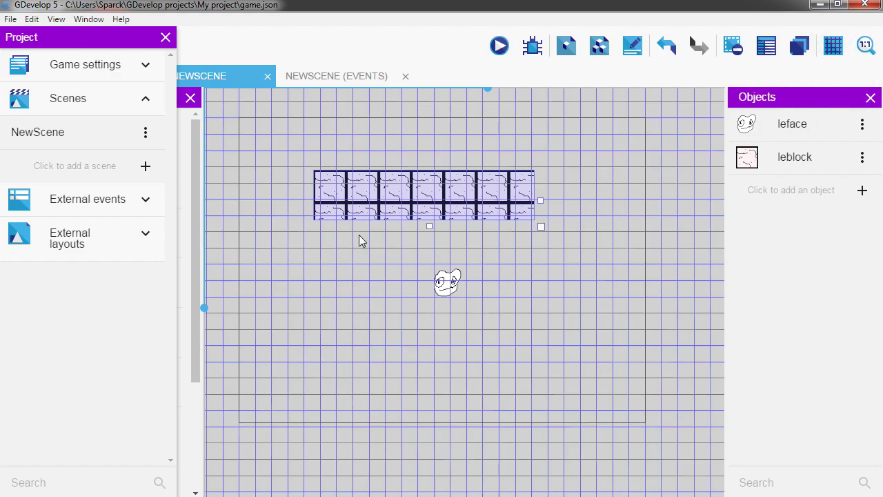
left_click_drag(363, 215, 289, 152)
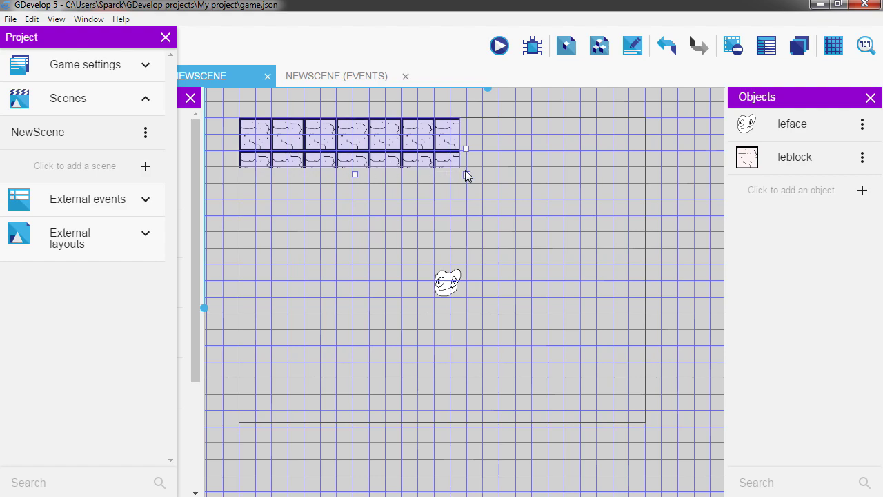
left_click_drag(465, 173, 639, 189)
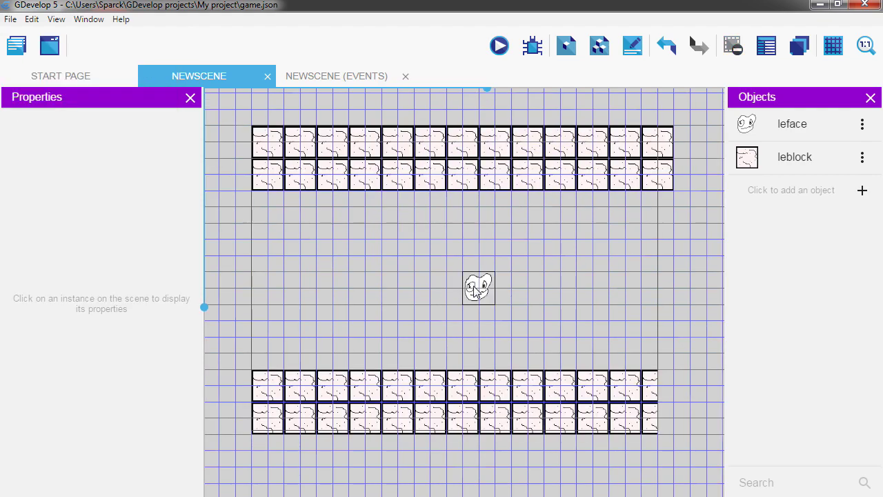
Move the face to X 352, Y 288, and add the Platformer character behavior with its default settings to leface
left_click_drag(476, 291, 443, 291)
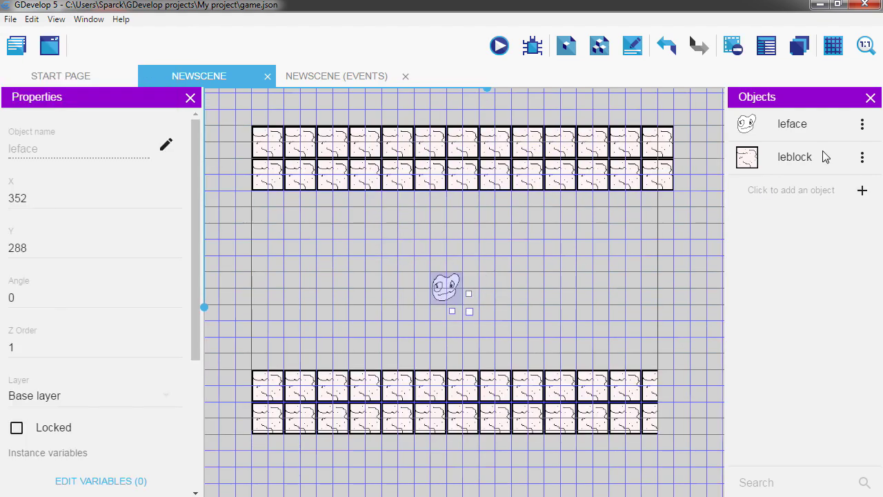
left_click(861, 125)
left_click(838, 149)
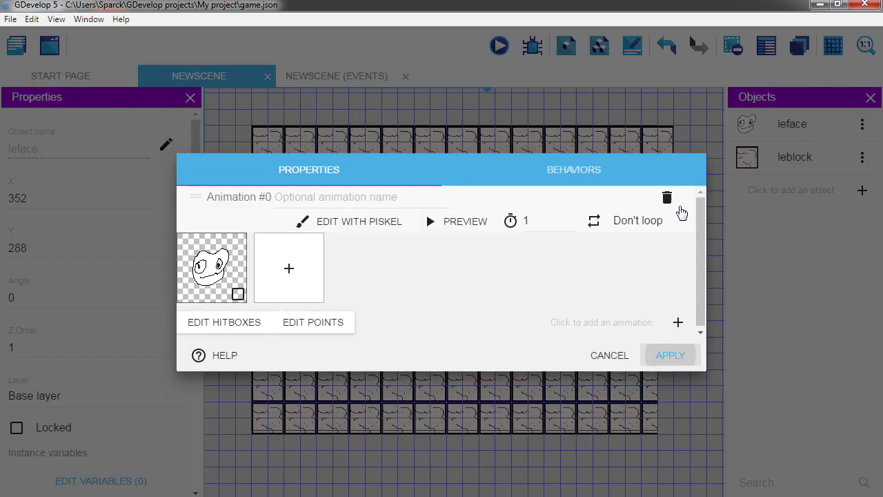
left_click(586, 173)
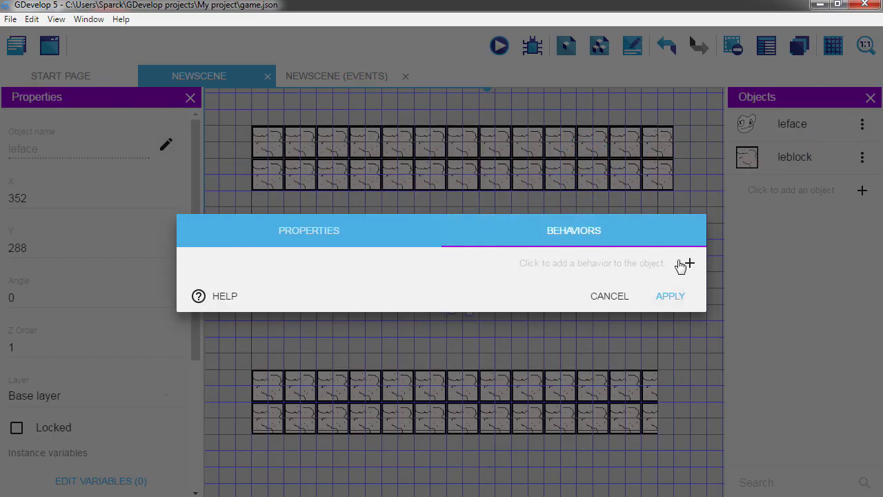
left_click(689, 264)
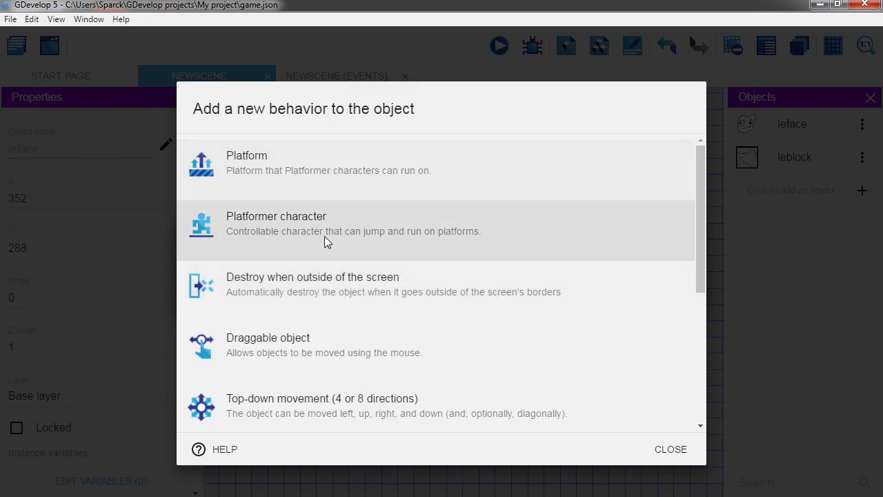
left_click(274, 230)
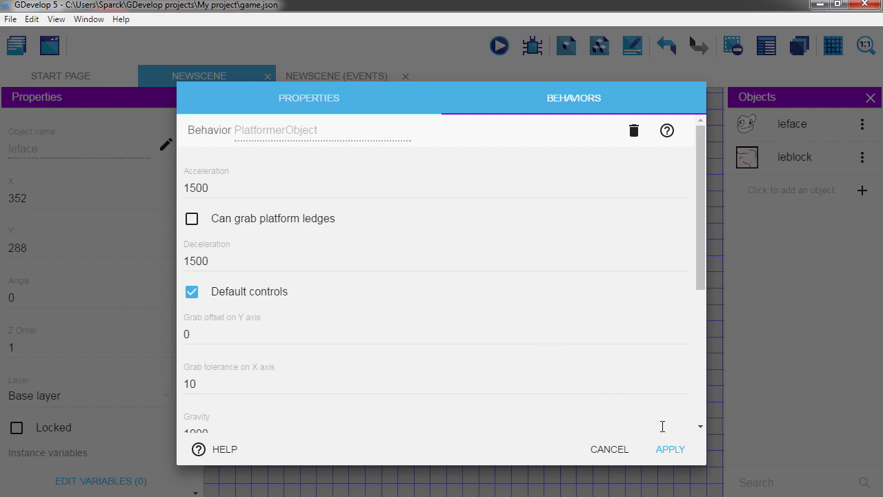
left_click(669, 449)
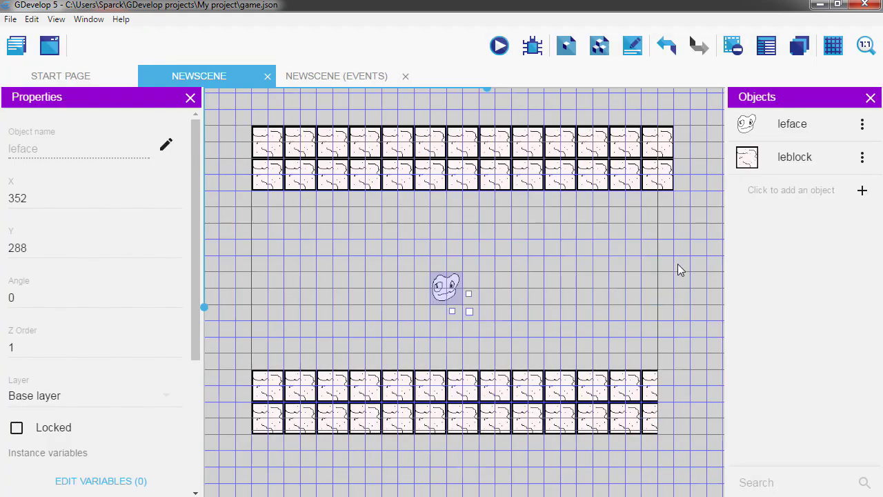
Preview the game to test the face's platformer behavior, and close the preview
left_click(501, 46)
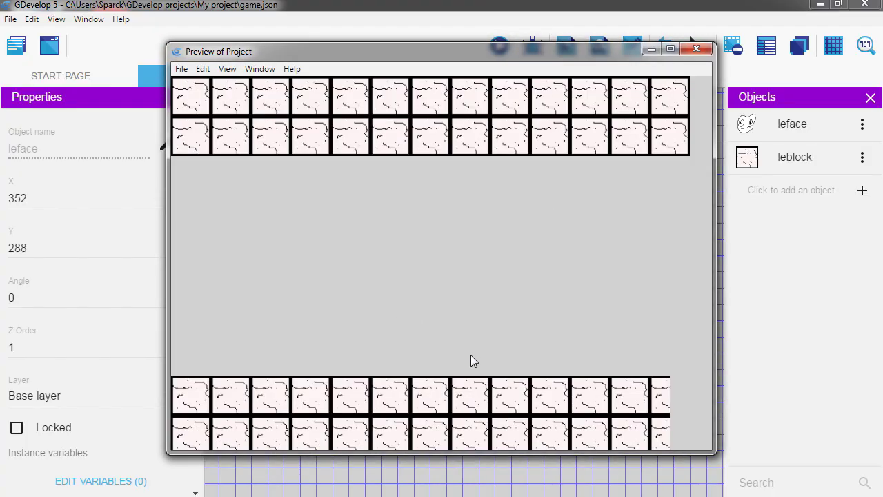
left_click(696, 49)
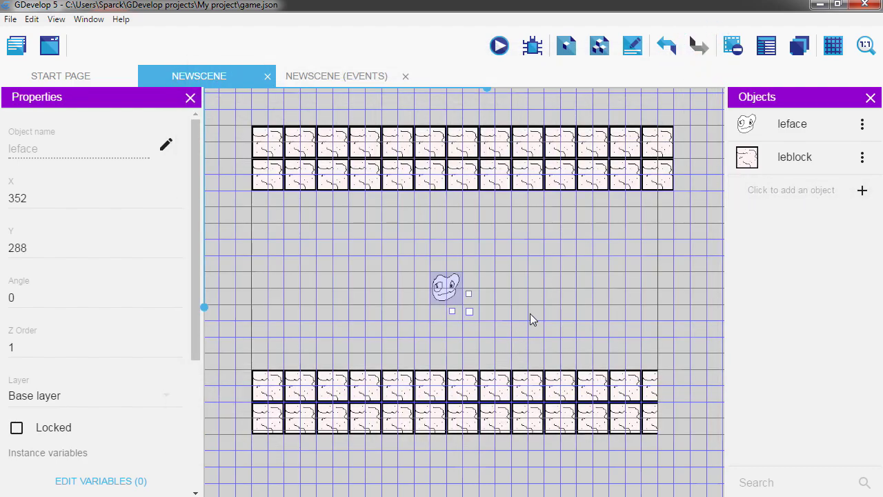
Add the Platform behavior with its default settings to leblock
left_click(862, 158)
left_click(843, 184)
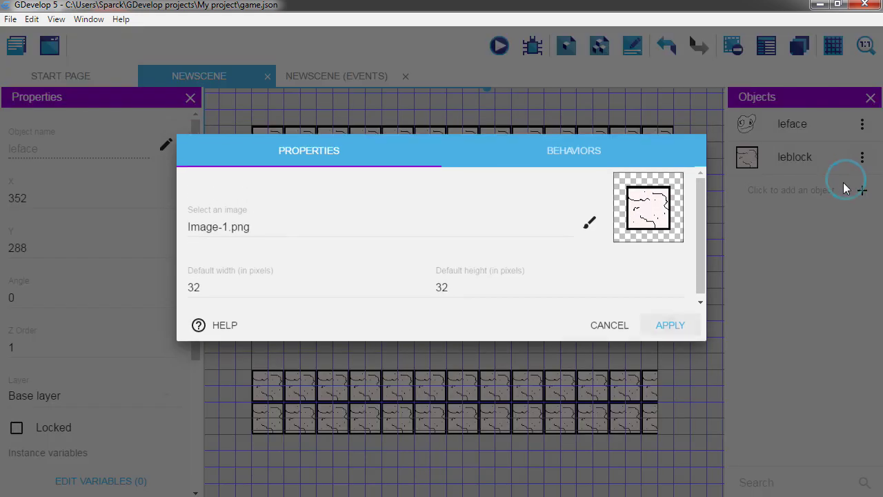
left_click(617, 175)
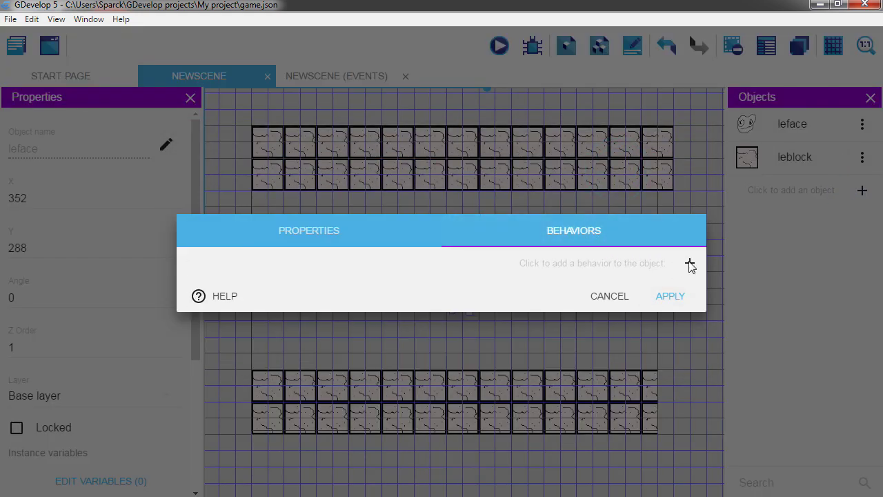
left_click(690, 264)
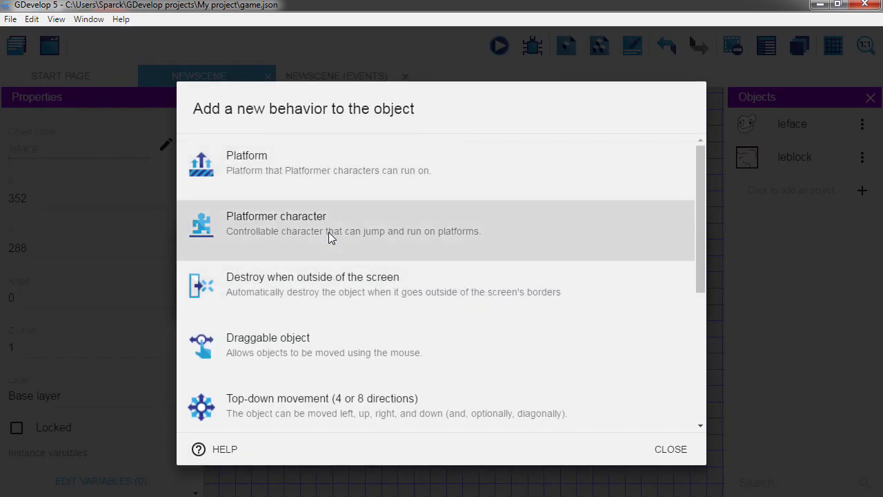
left_click(269, 173)
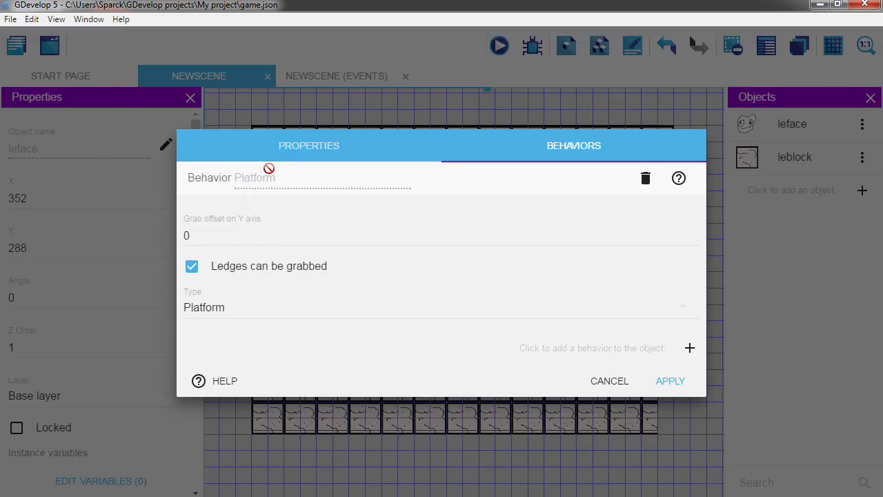
left_click(666, 381)
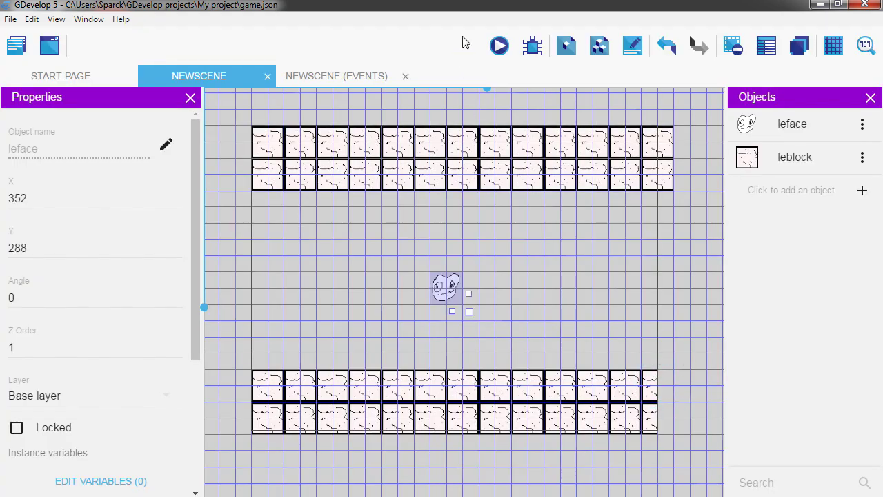
Preview the game again, move the face left and right and make it jump, and close the preview
left_click(501, 49)
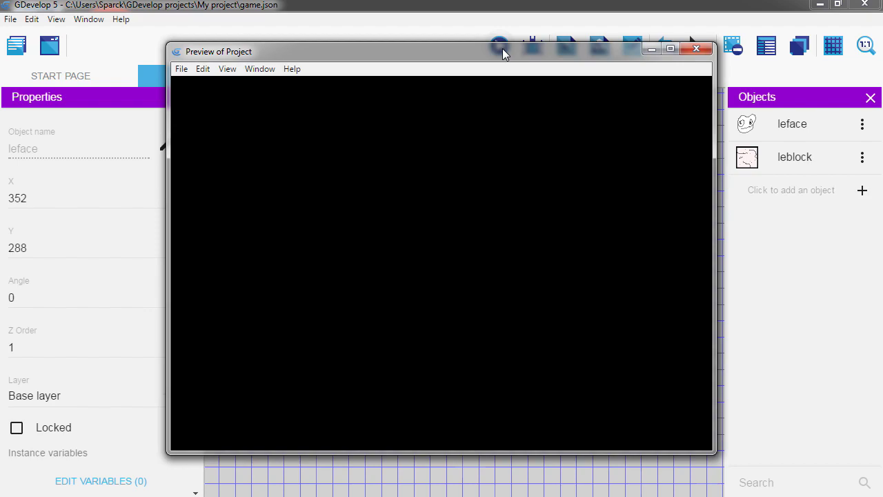
key("Right")
key("Left")
key("space")
key("Right")
key("space")
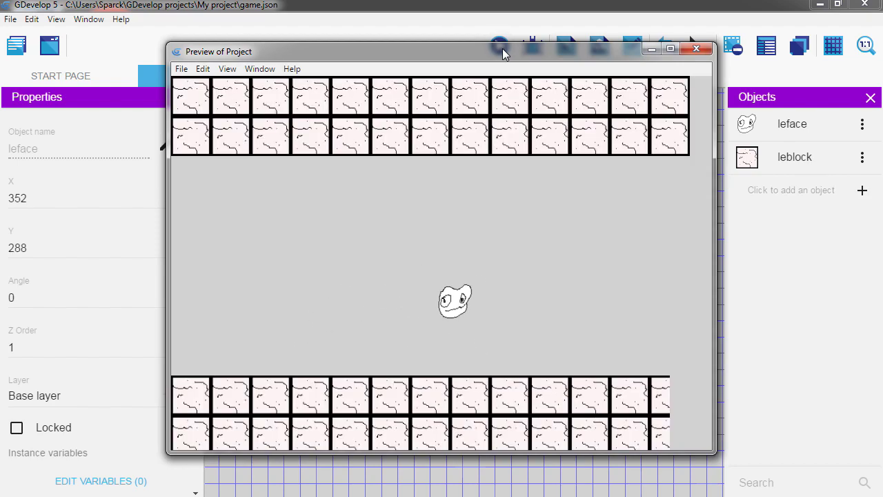
key("Left")
key("space")
key("space")
key("space")
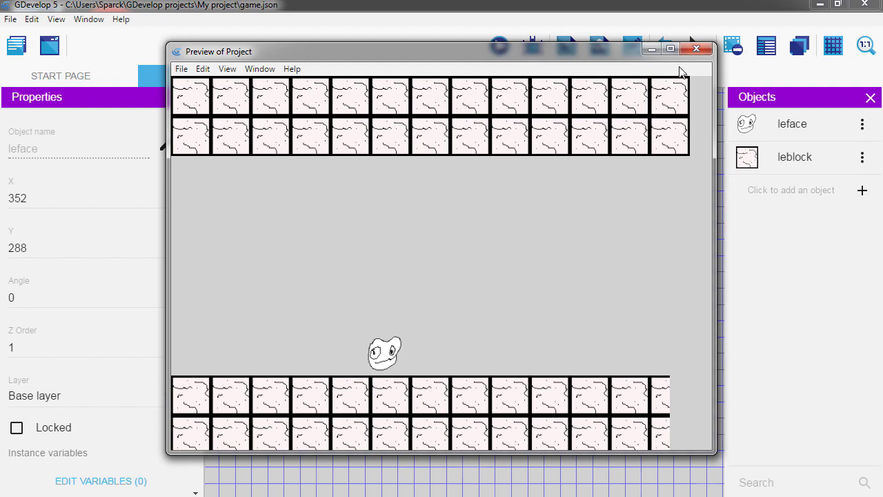
left_click(697, 50)
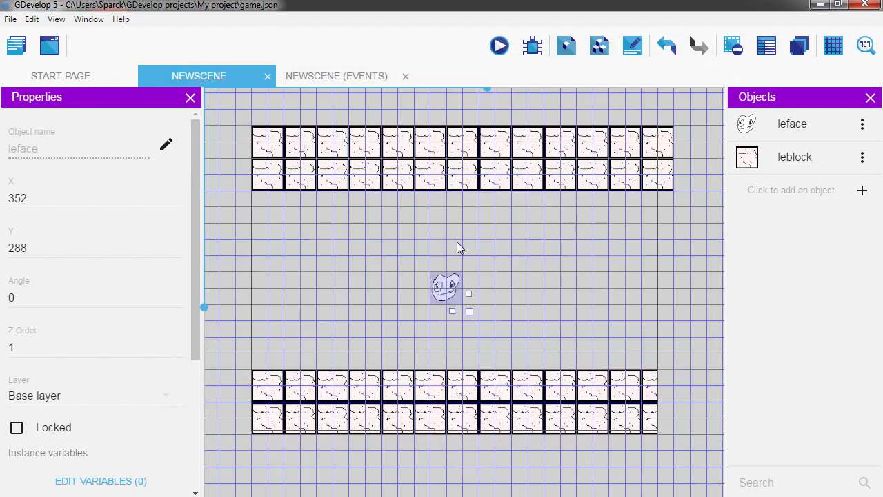
Stretch the lower leblock rows well past the scene's right border
left_click(494, 425)
scroll(494, 426, "down", 5)
left_click_drag(538, 336, 725, 334)
middle_click_drag(582, 297, 406, 299)
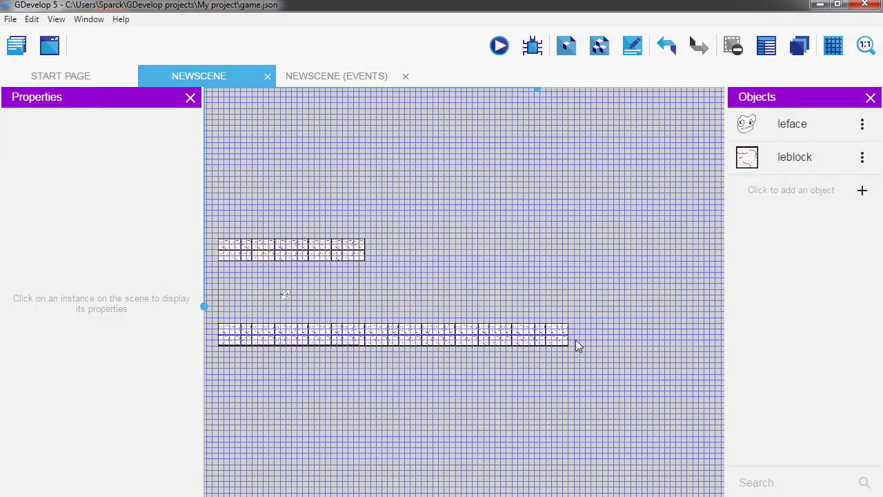
Hide the scene grid and extend the lower leblock rows even further to the right
left_click(833, 46)
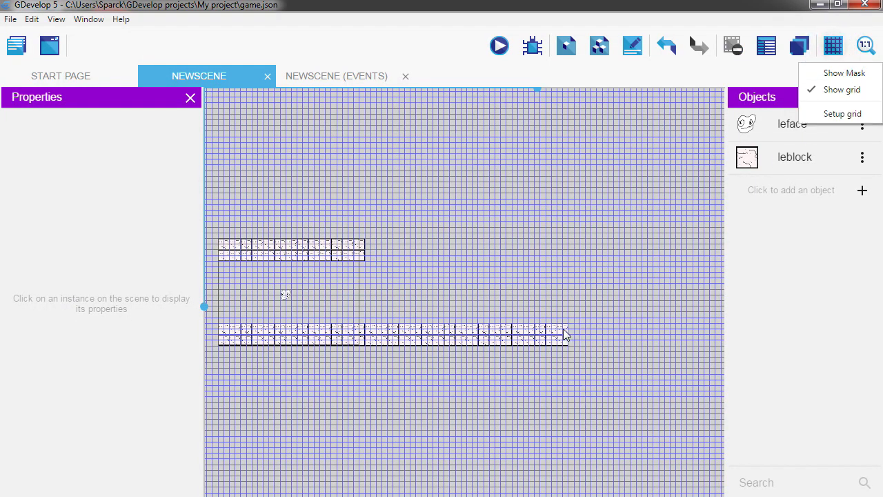
left_click(831, 89)
left_click(563, 338)
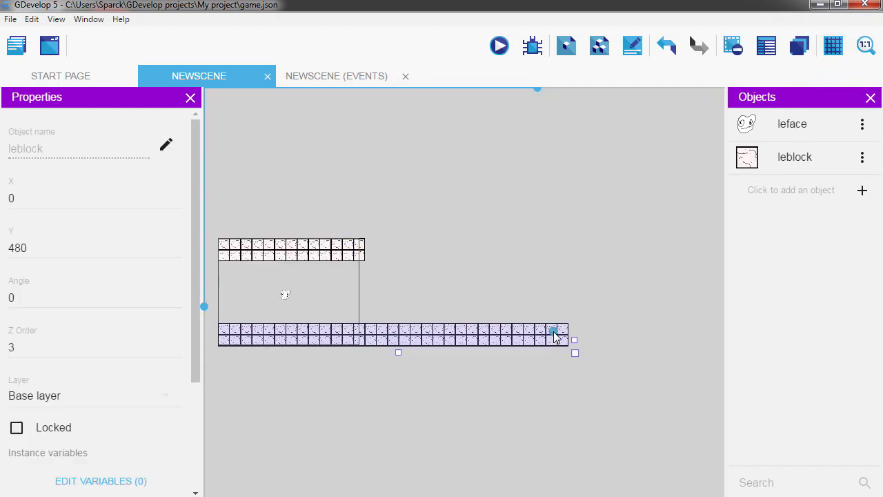
left_click_drag(576, 338, 756, 349)
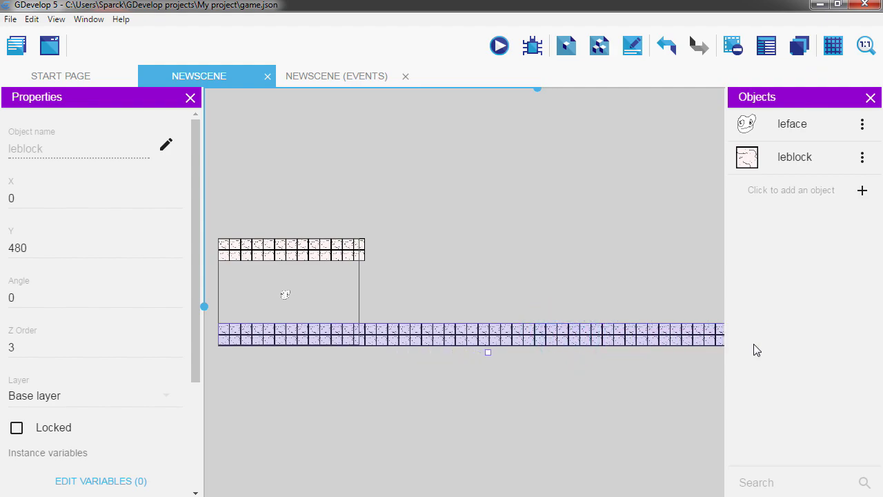
Stretch the upper leblock rows far past the scene's right border to form a long corridor with the lower ones
left_click(364, 257)
left_click_drag(370, 258, 752, 287)
middle_click_drag(516, 289, 662, 283)
scroll(451, 297, "up", 5)
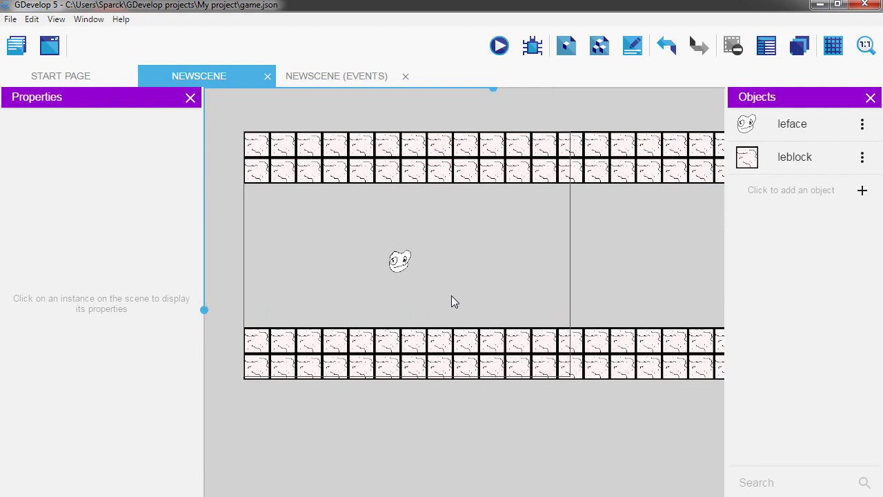
Preview the game with the lengthened block rows, and close the preview
left_click(499, 45)
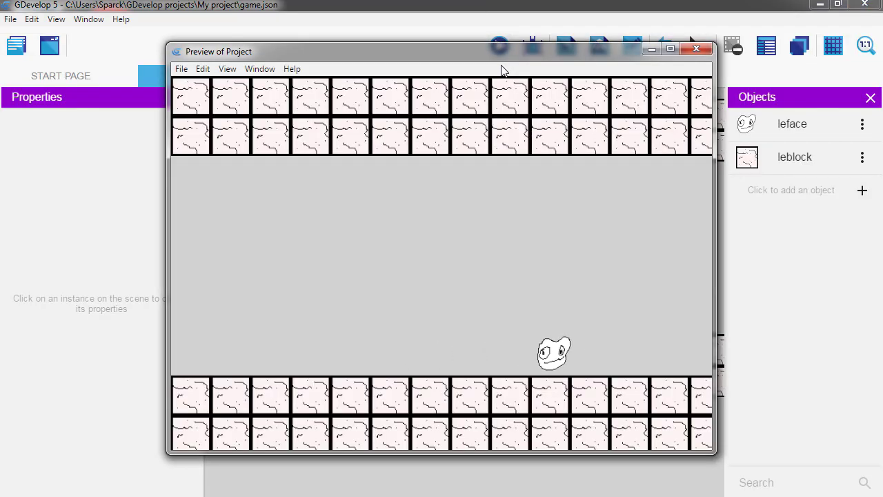
left_click(696, 49)
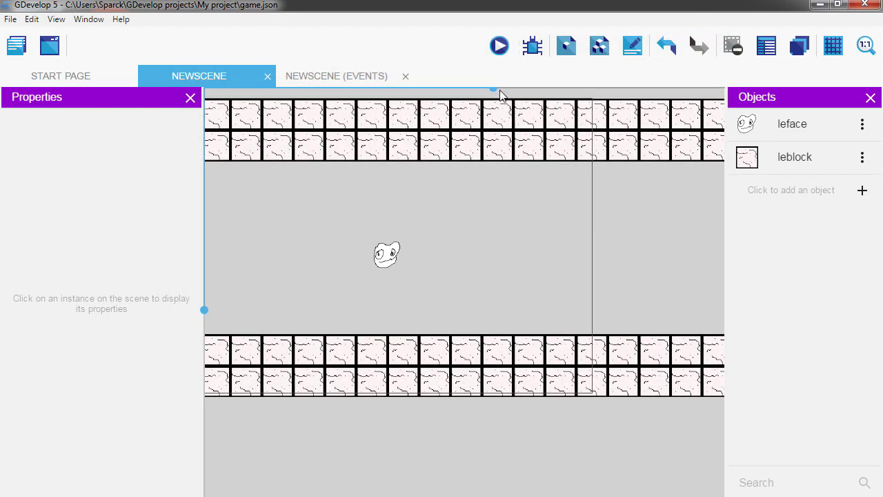
Add an empty event to the NewScene events sheet and start adding an action to it
left_click(349, 79)
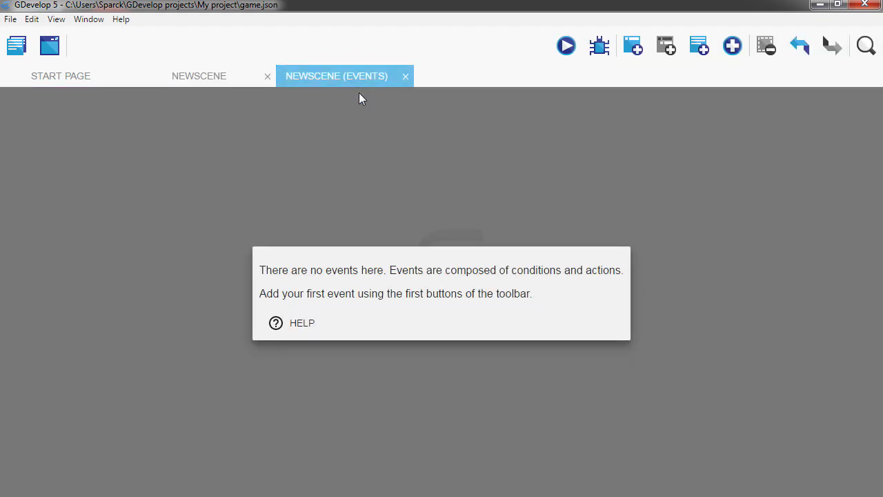
left_click(634, 48)
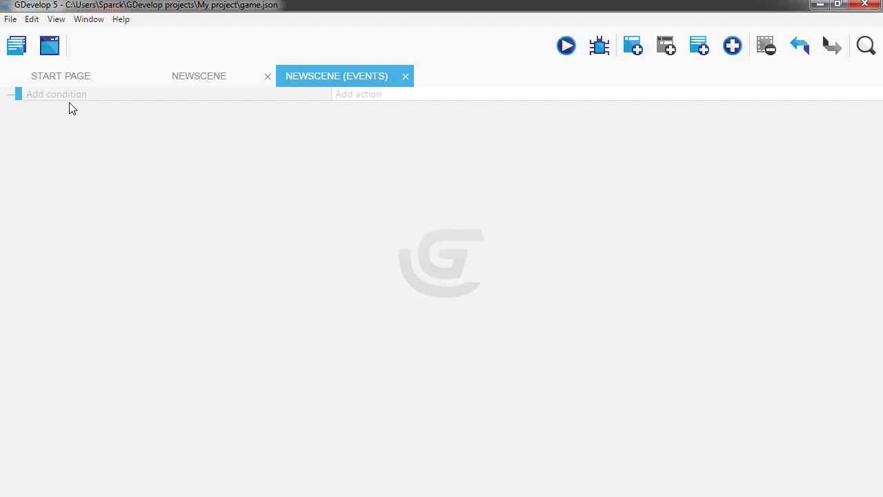
left_click(359, 101)
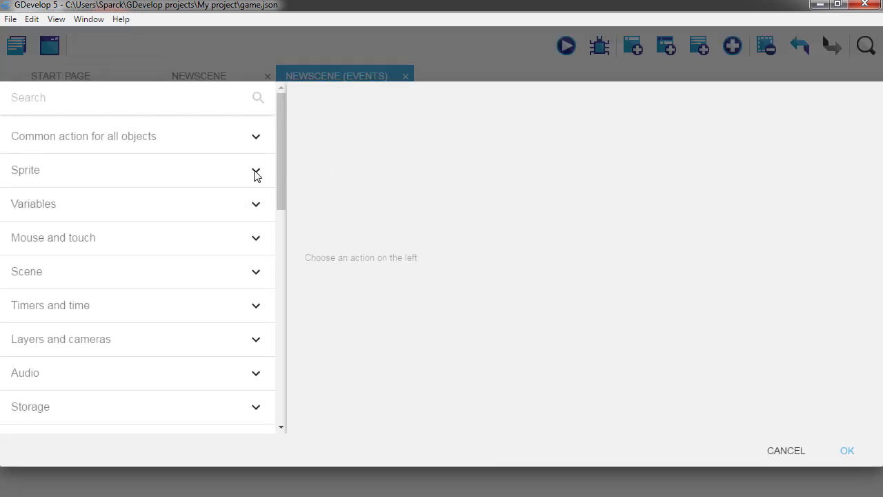
Choose the Center the camera on an object action from the Layers and cameras actions
left_click_drag(280, 166, 280, 258)
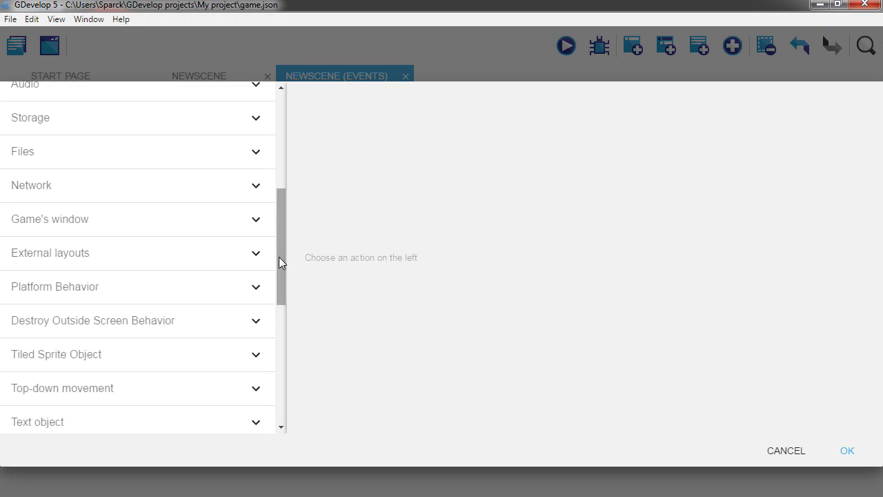
left_click(253, 227)
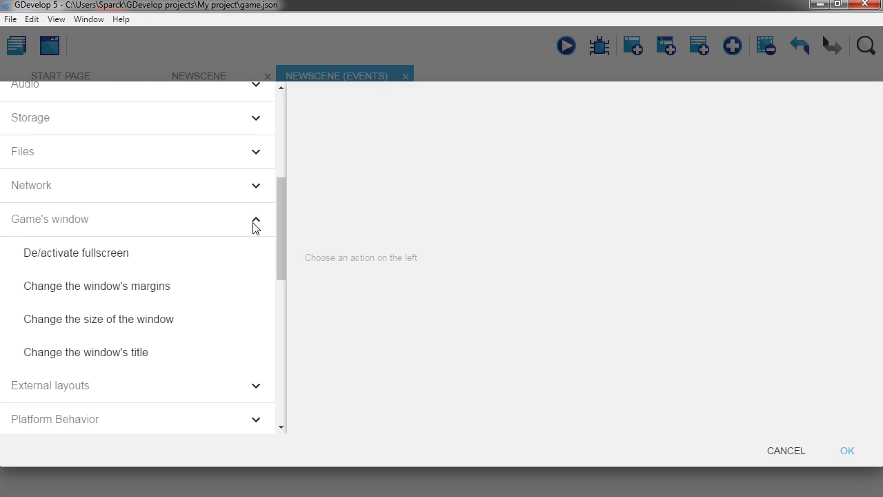
left_click(255, 229)
scroll(252, 274, "down", 5)
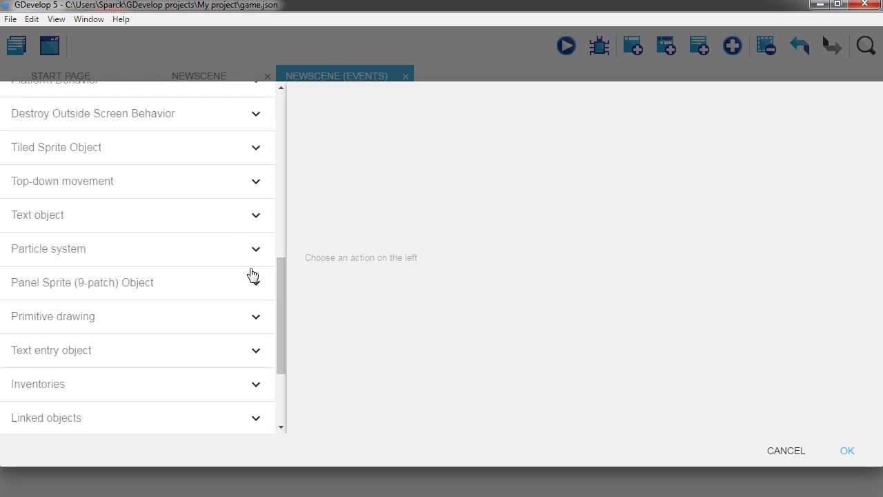
scroll(253, 275, "down", 2)
left_click_drag(280, 315, 280, 120)
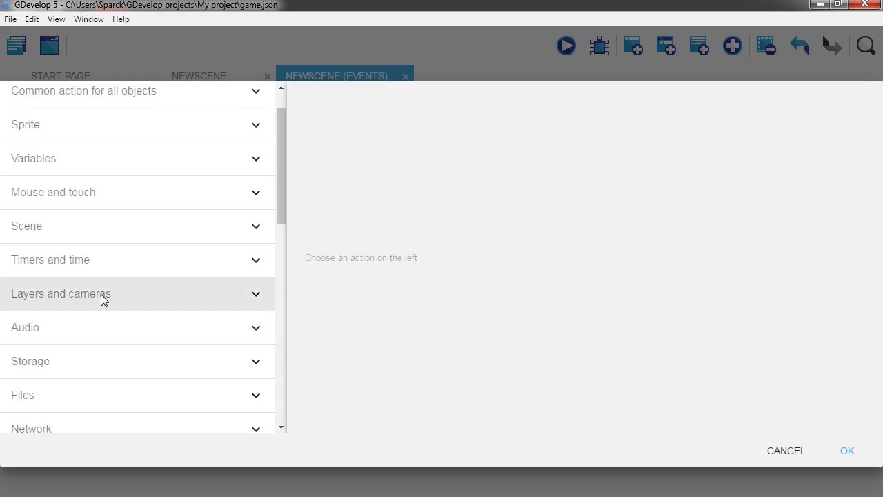
left_click(255, 294)
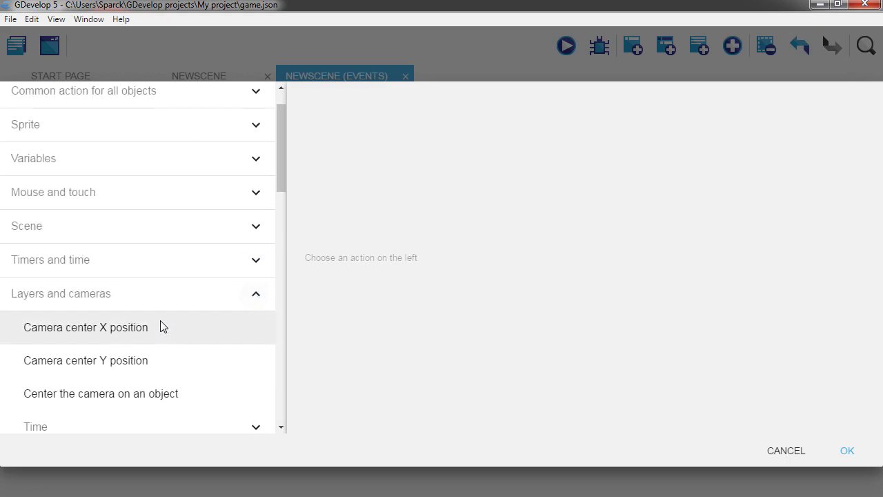
scroll(162, 326, "down", 1)
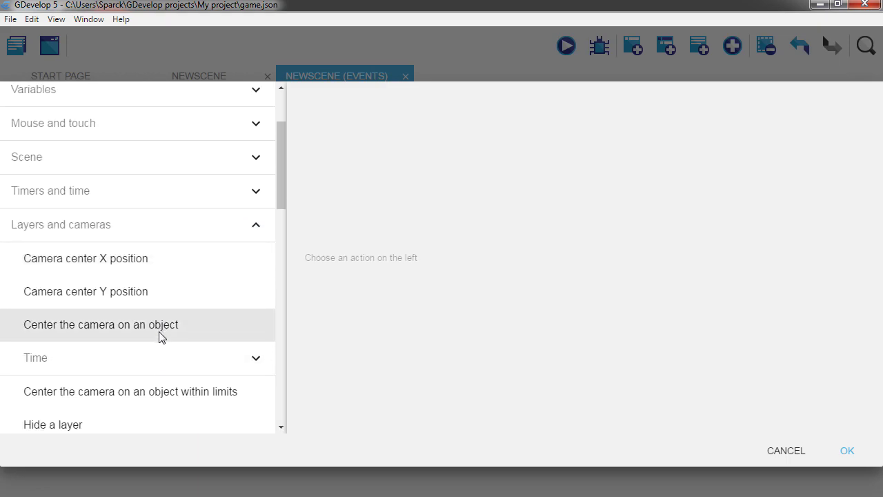
left_click(164, 325)
Set the camera action's object to leface, enable anticipating its movement, and confirm the action
left_click(352, 151)
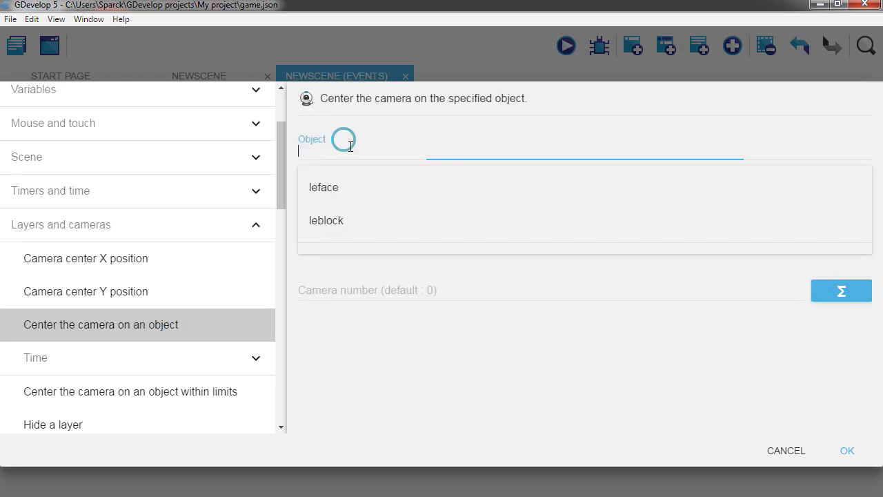
left_click(338, 194)
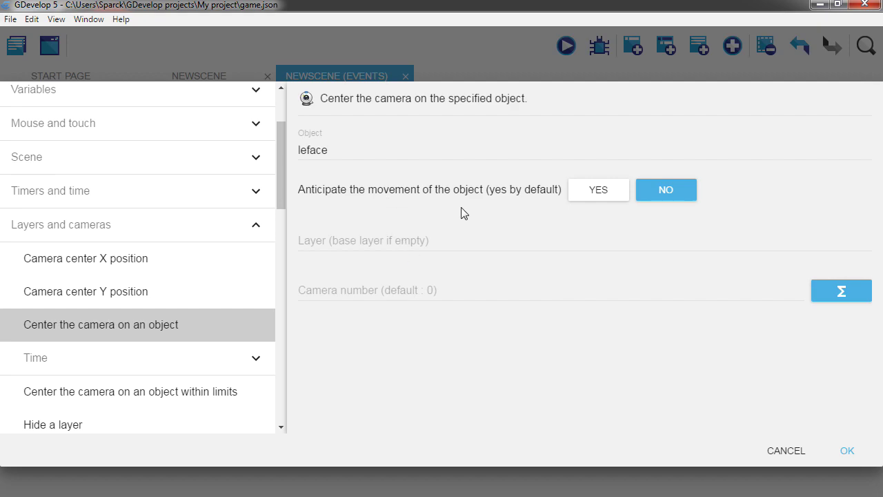
left_click(594, 190)
left_click(847, 451)
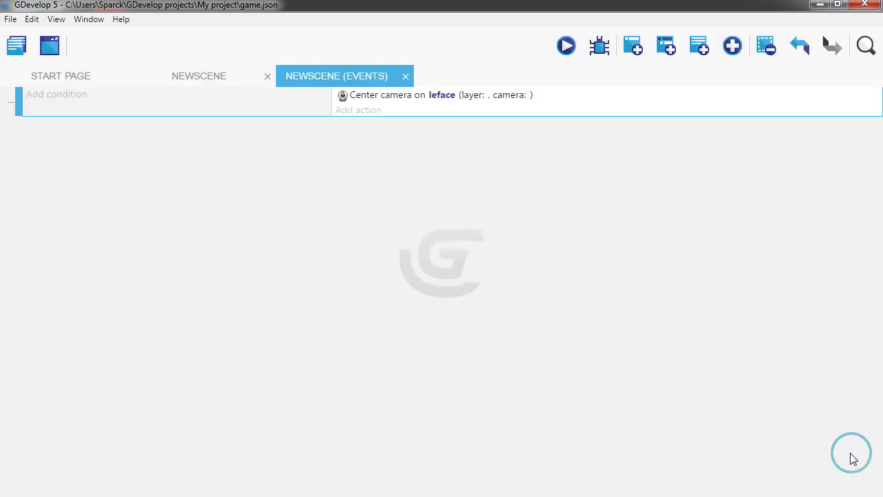
Preview the game and make leface move and jump repeatedly to test the camera following it
left_click(565, 48)
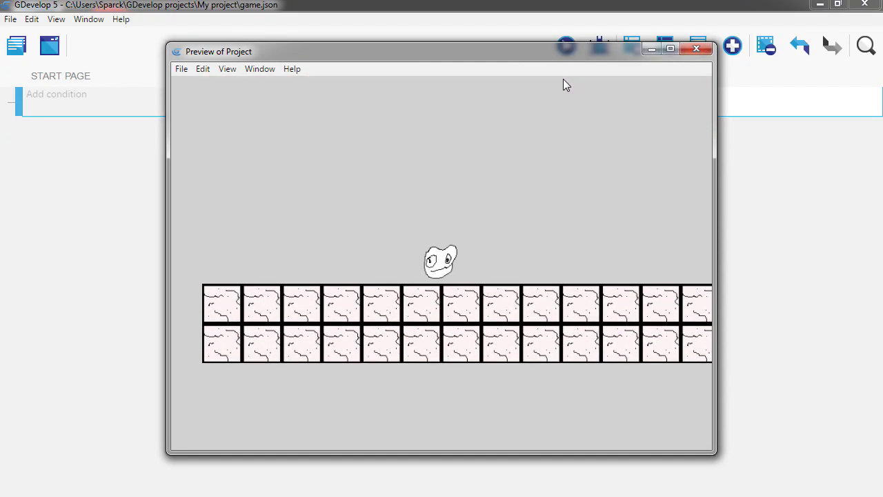
key("Left")
key("space")
key("space")
key("space")
key("space")
key("space")
key("space")
key("space")
key("space")
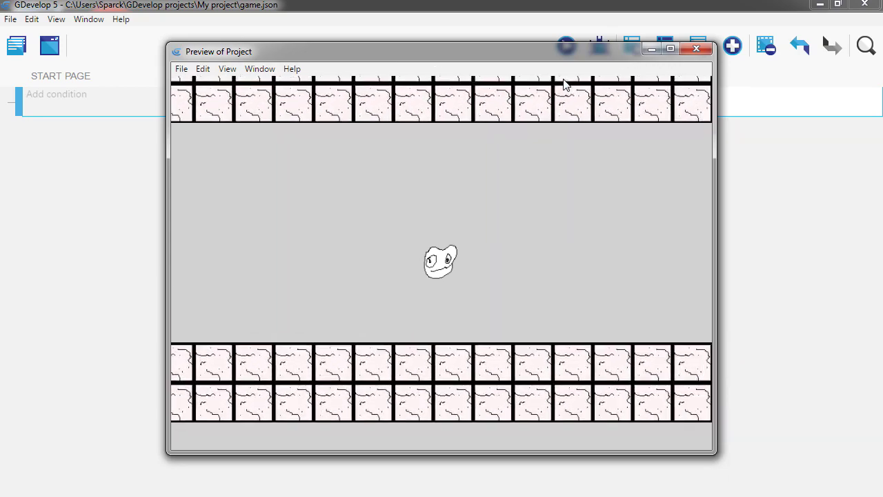
key("space")
key("space")
key("space")
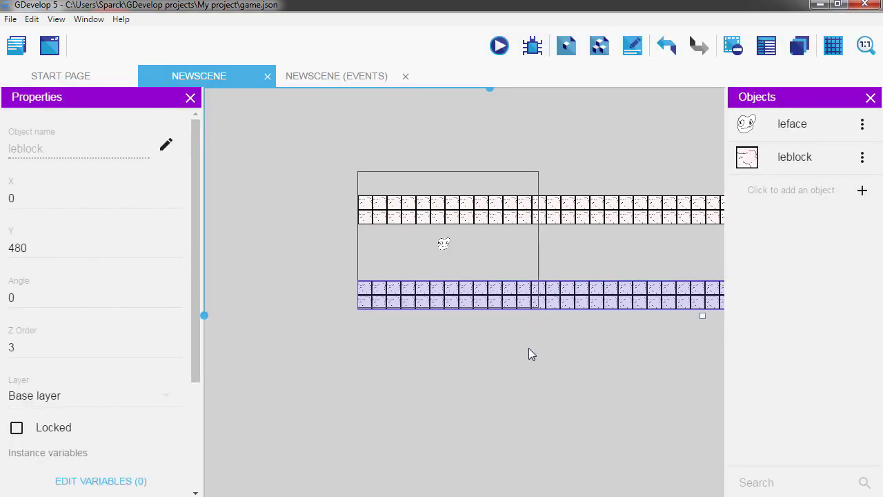
Stretch the lower leblock rows in NewScene downward into a thick floor six blocks deep
scroll(530, 349, "down", 5)
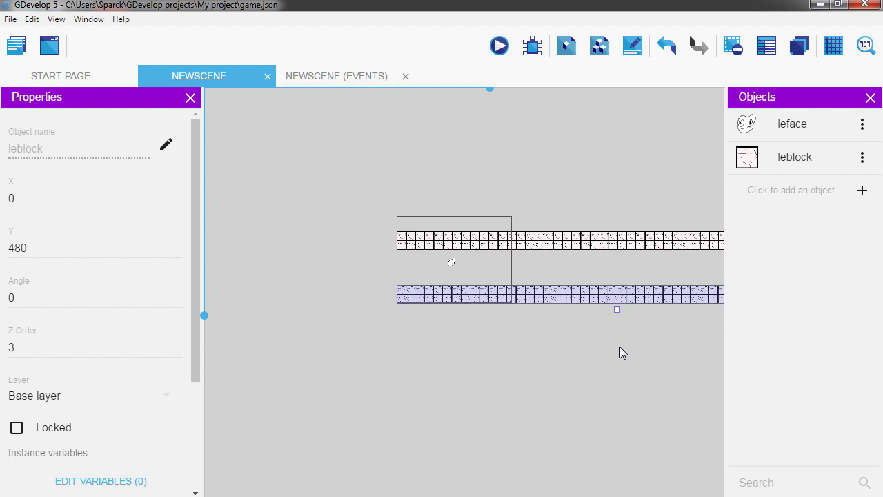
left_click_drag(615, 312, 621, 347)
Preview the game with the thicker floor, run and jump with leface in both directions, and close the preview
left_click(500, 47)
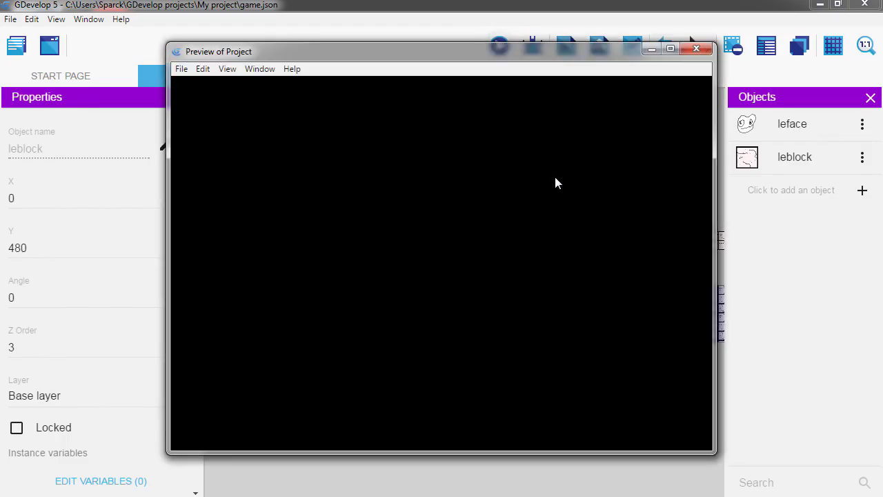
key("Right")
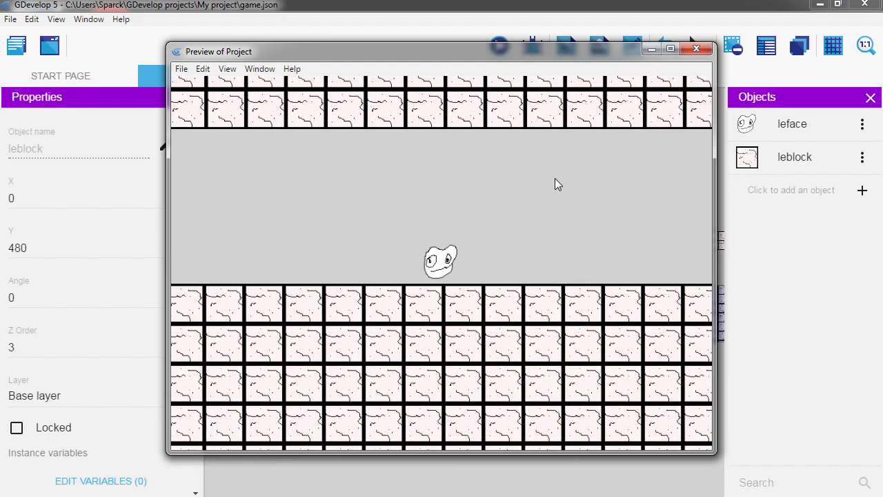
key("space")
key("space")
key("space")
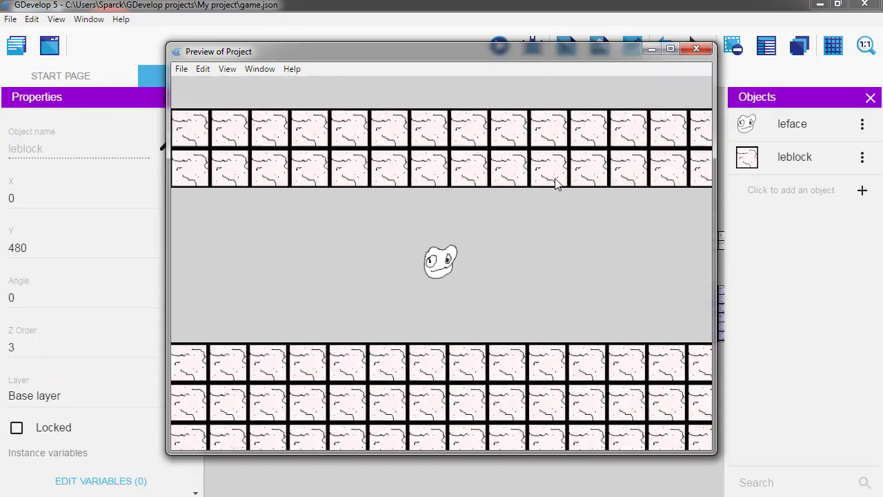
key("space")
key("space")
key("Left")
key("Right")
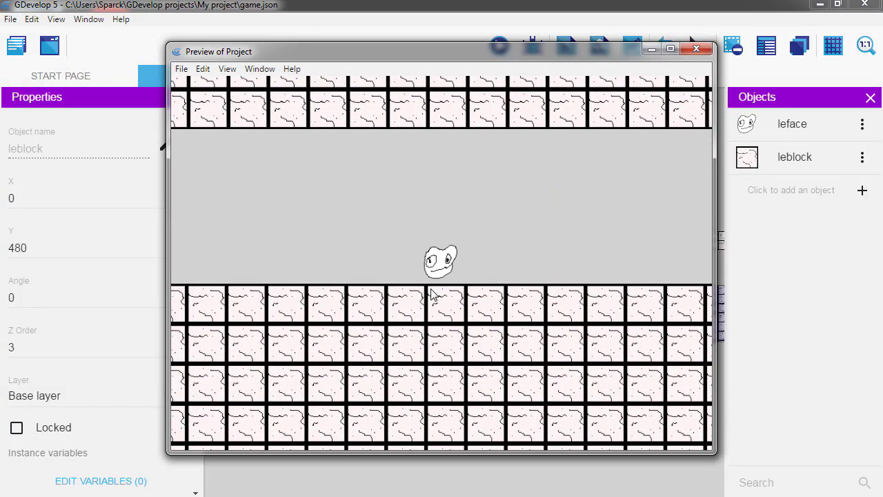
left_click(697, 49)
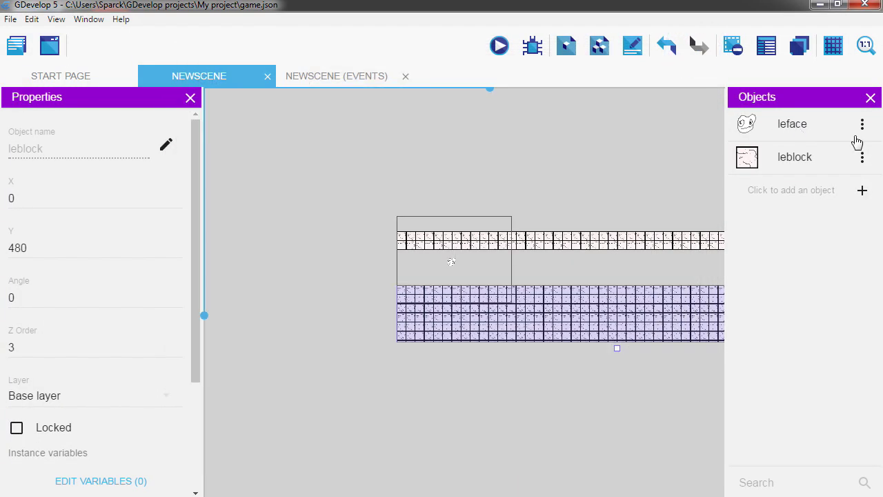
Edit the leface object to use a custom collision mask and add a polygon to it
left_click(863, 126)
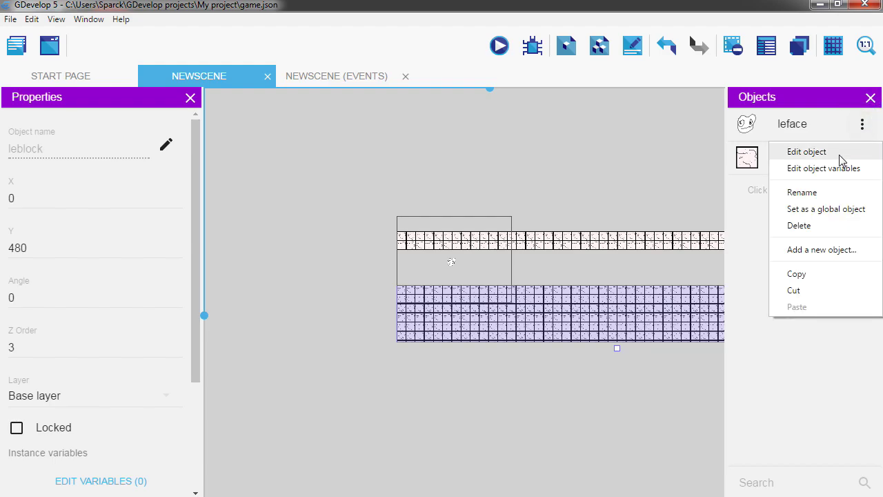
left_click(841, 154)
left_click(222, 324)
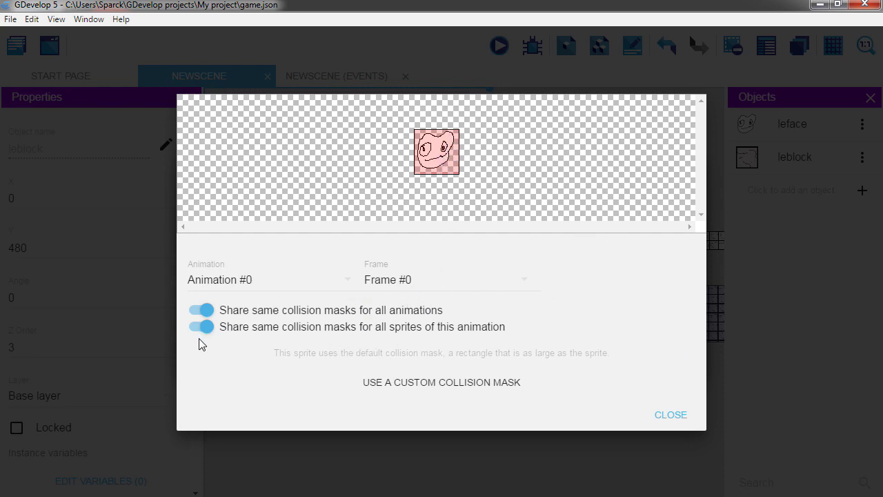
left_click(473, 384)
scroll(690, 143, "down", 1)
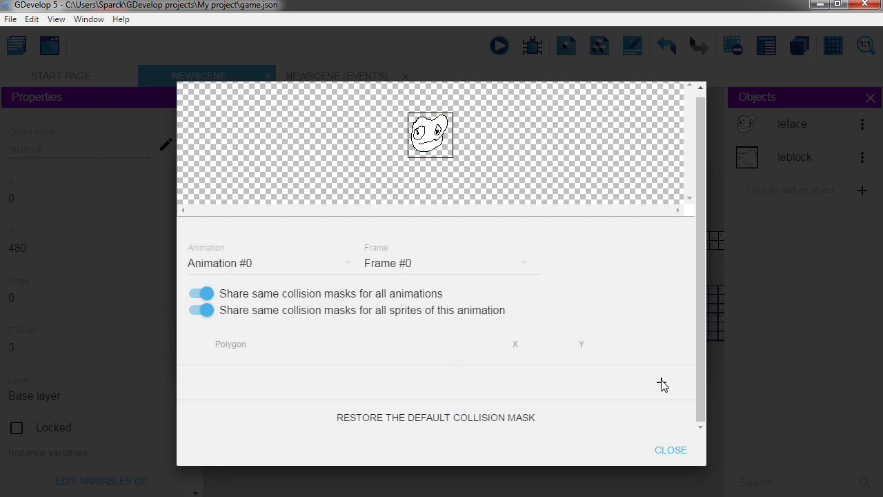
left_click(661, 381)
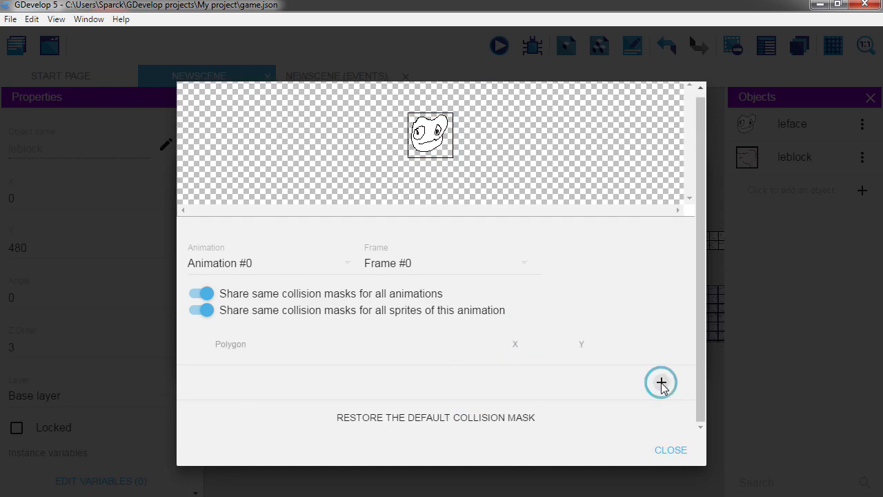
Set the first two vertices of leface's collision polygon to 16, 0 and 41, 0
scroll(535, 347, "down", 2)
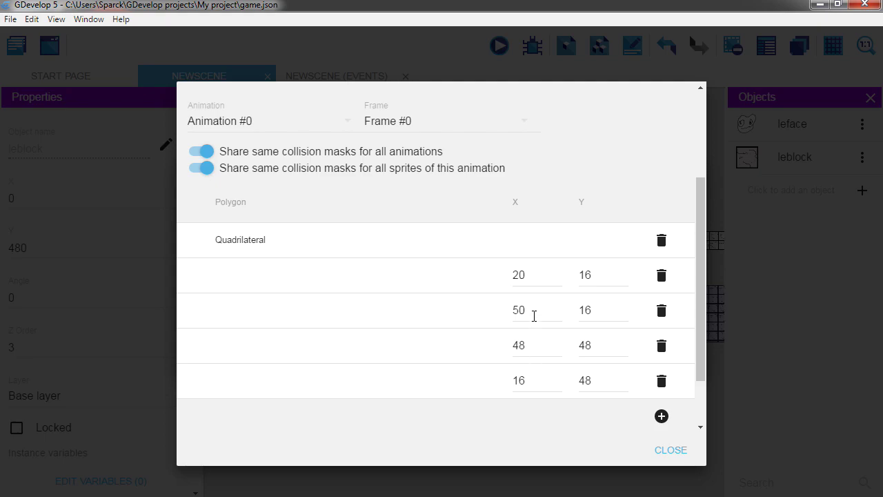
scroll(531, 311, "up", 2)
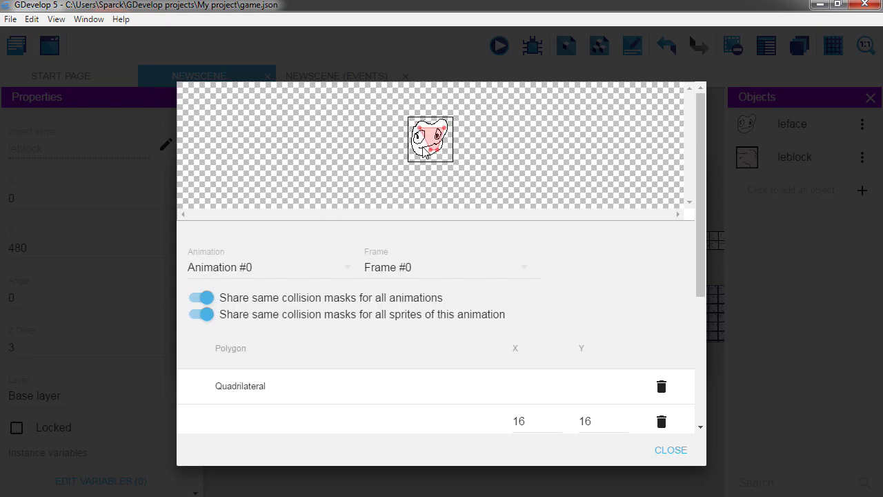
scroll(531, 340, "down", 3)
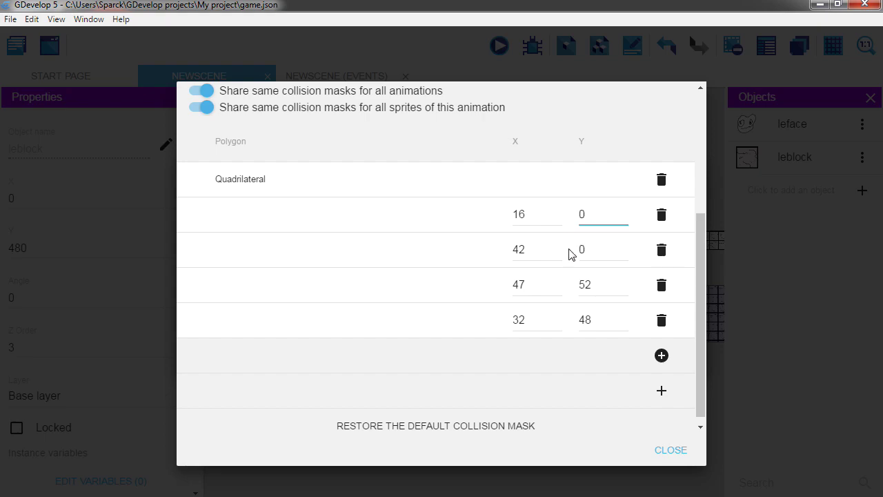
left_click(541, 246)
scroll(551, 282, "up", 3)
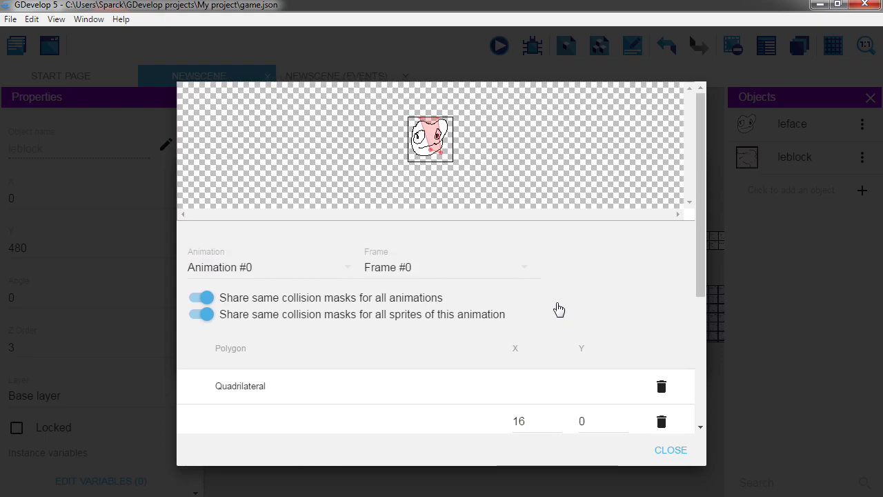
Set the third and fourth vertices of leface's collision polygon to 50, 53 and 10, 52
scroll(558, 319, "down", 2)
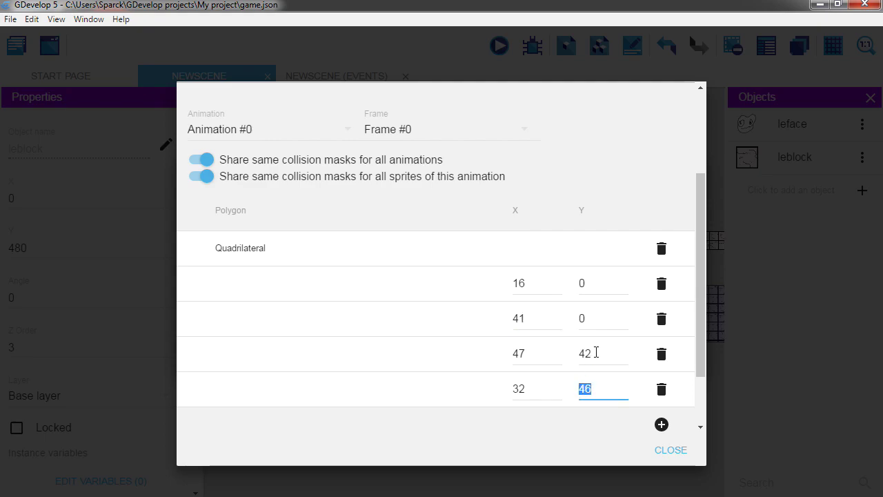
type("46")
double_click(587, 353)
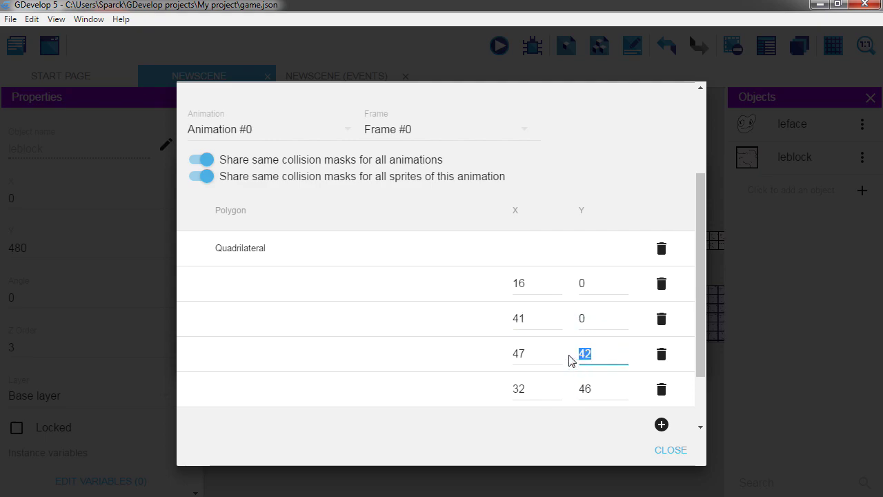
double_click(587, 388)
scroll(584, 322, "up", 2)
scroll(582, 395, "down", 3)
type("5")
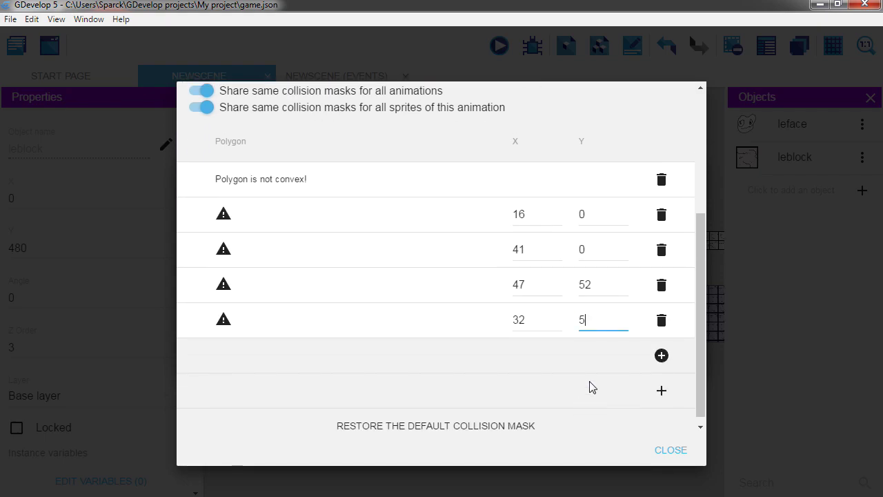
scroll(589, 387, "up", 3)
scroll(562, 336, "down", 3)
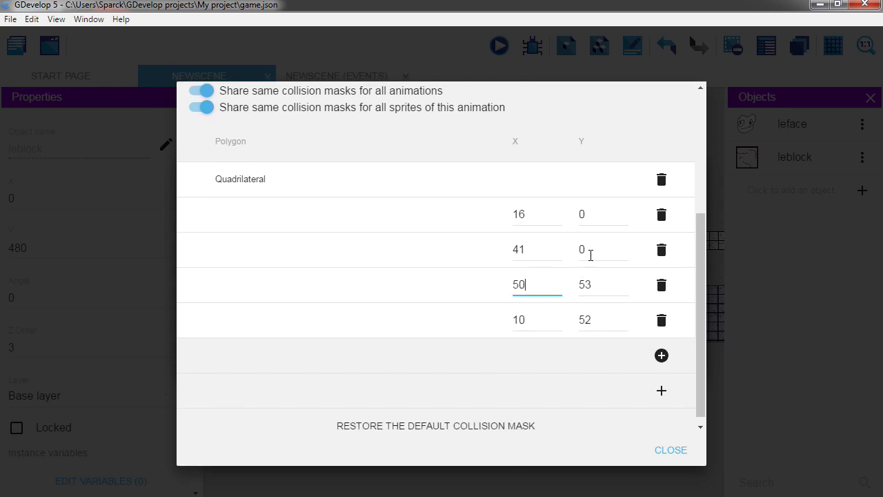
Set the Y of the first two collision polygon vertices to 10 and of the third vertex to 54
double_click(594, 215)
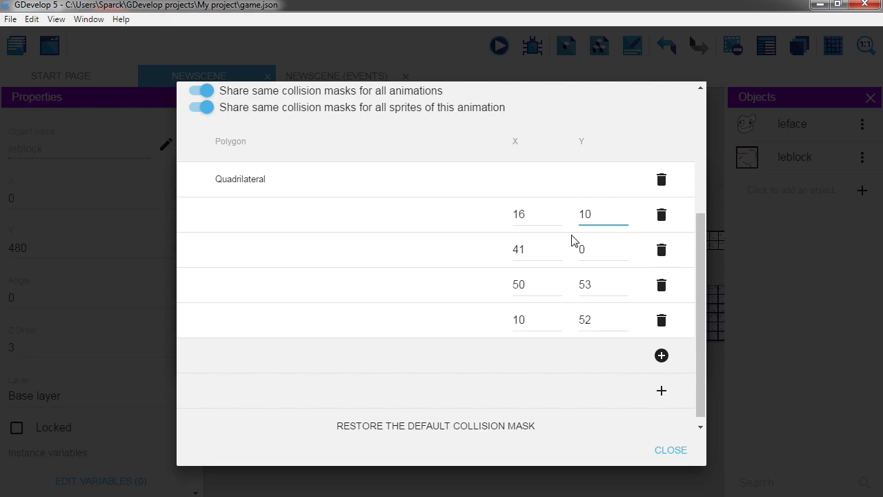
double_click(602, 252)
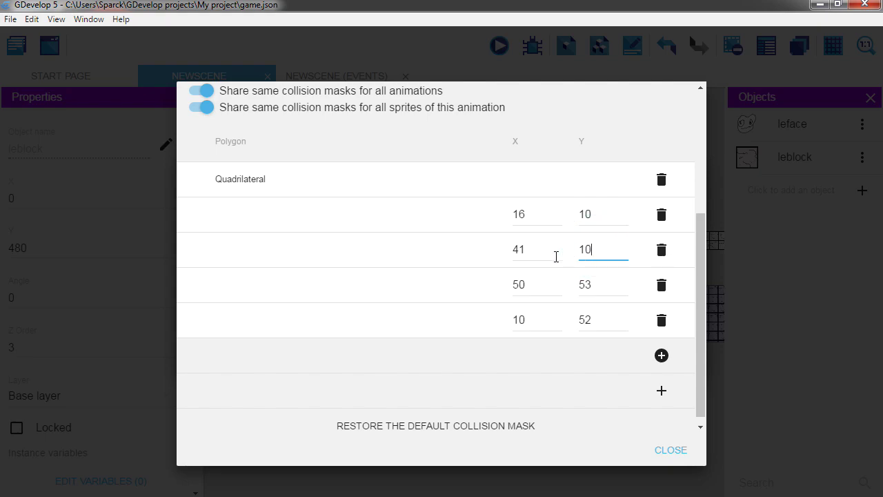
double_click(588, 285)
type("55")
scroll(600, 331, "up", 3)
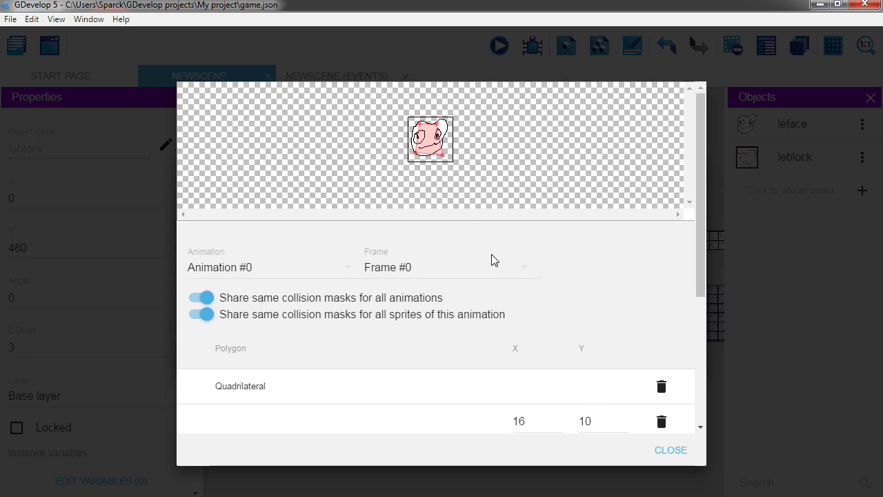
scroll(588, 363, "down", 3)
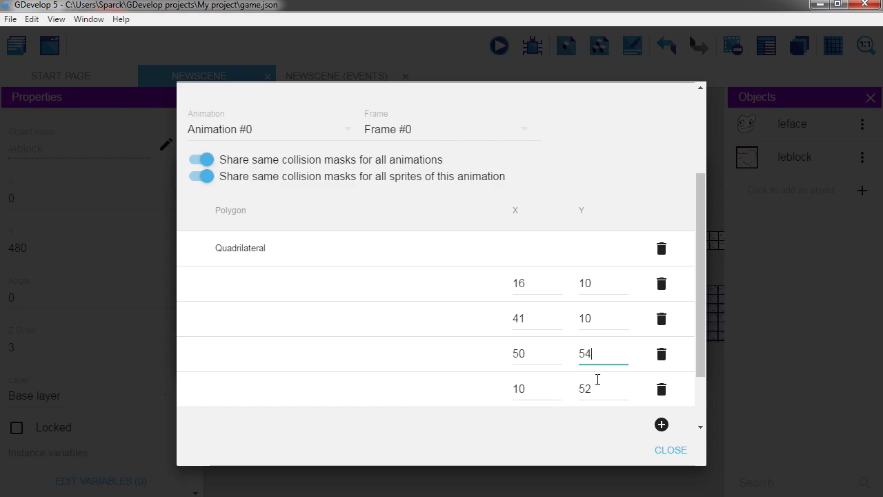
scroll(597, 383, "up", 1)
scroll(600, 397, "down", 2)
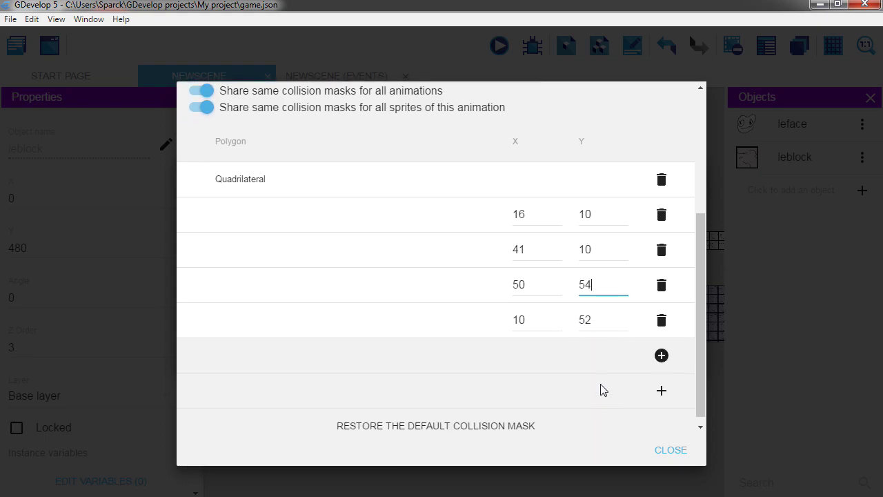
Set the Y of the fourth collision polygon vertex to 54 and check the mask's shape over the leface sprite
left_click(598, 319)
left_click_drag(593, 319, 585, 319)
left_click(592, 285)
left_click(450, 293)
scroll(453, 307, "up", 3)
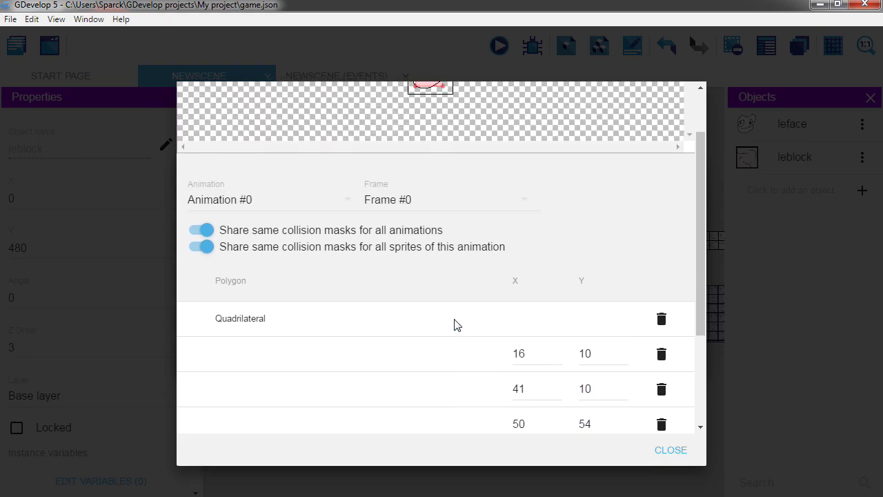
scroll(455, 324, "up", 1)
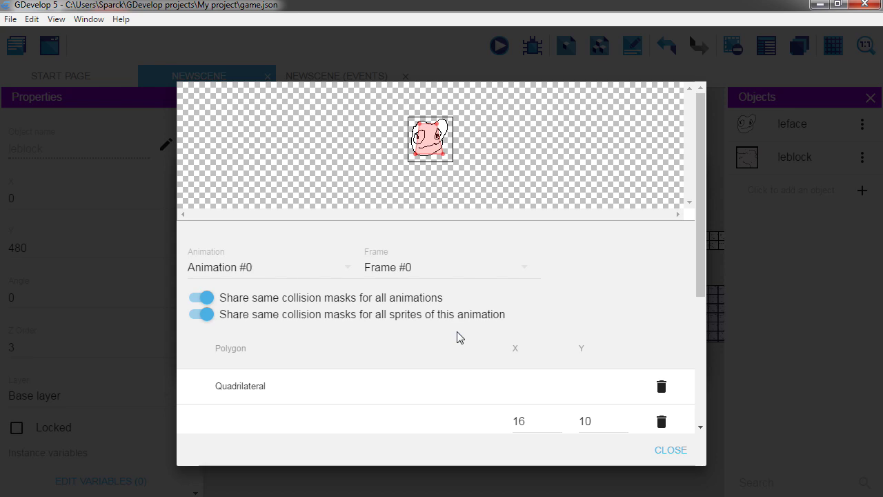
scroll(458, 351, "down", 3)
left_click_drag(700, 369, 696, 420)
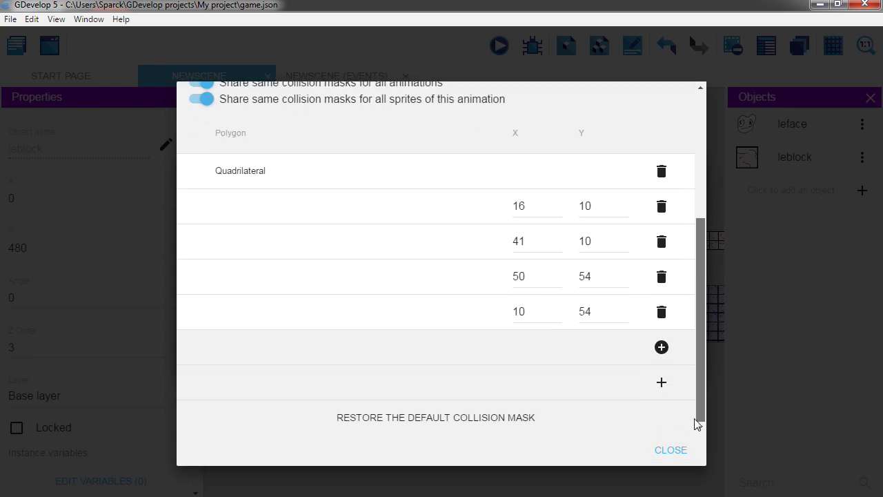
Apply the collision mask changes to leface and preview how the face stands on the blocks
left_click(670, 450)
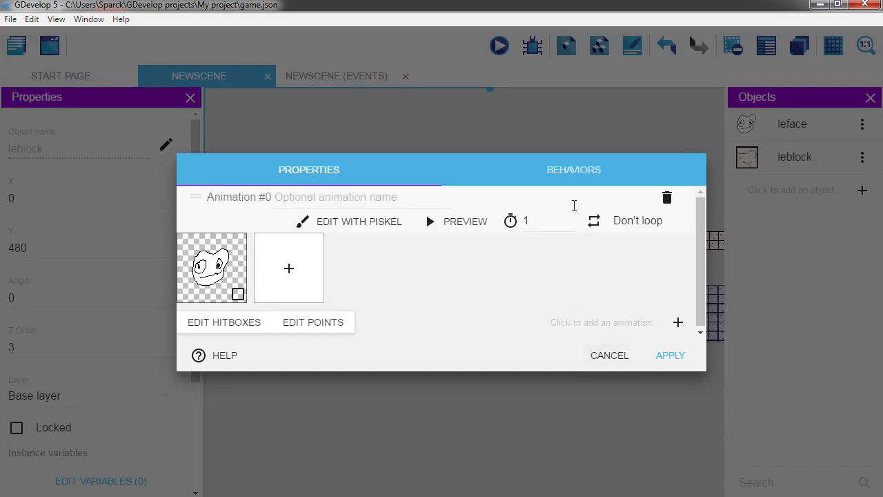
left_click(670, 355)
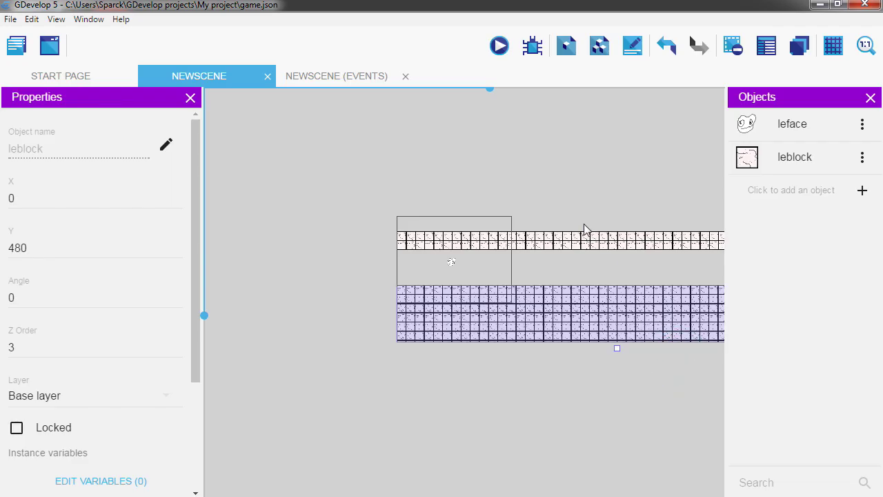
left_click(501, 46)
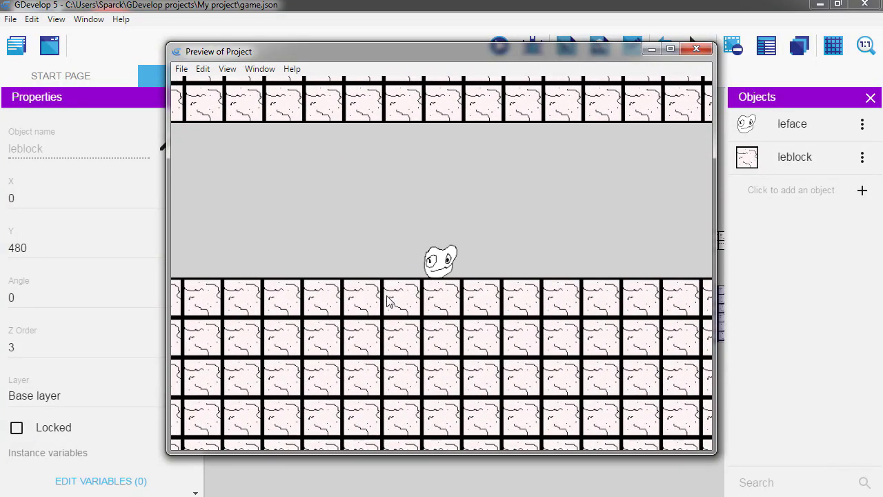
left_click(696, 49)
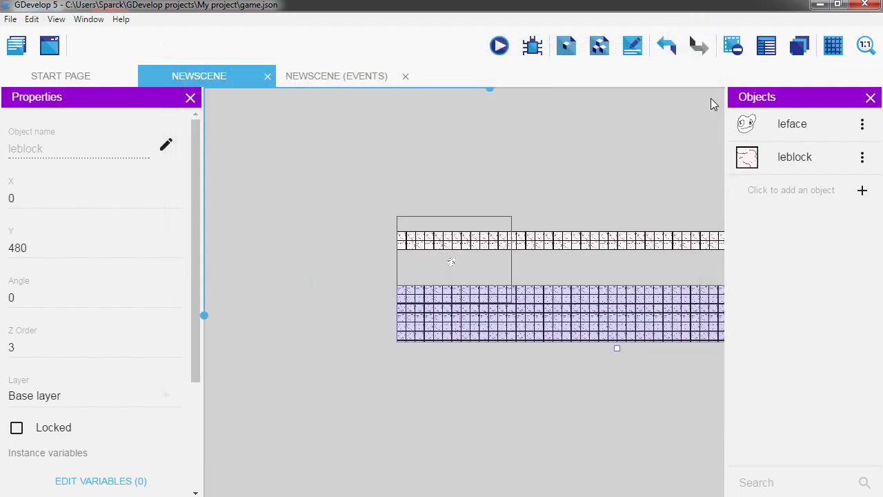
Add a new event to the scene's events with a Key pressed condition for the Right key
left_click(319, 77)
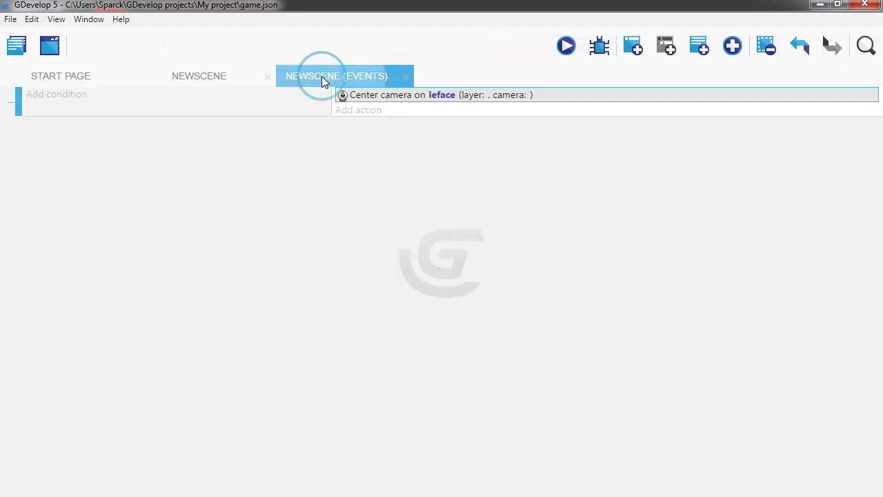
left_click(633, 46)
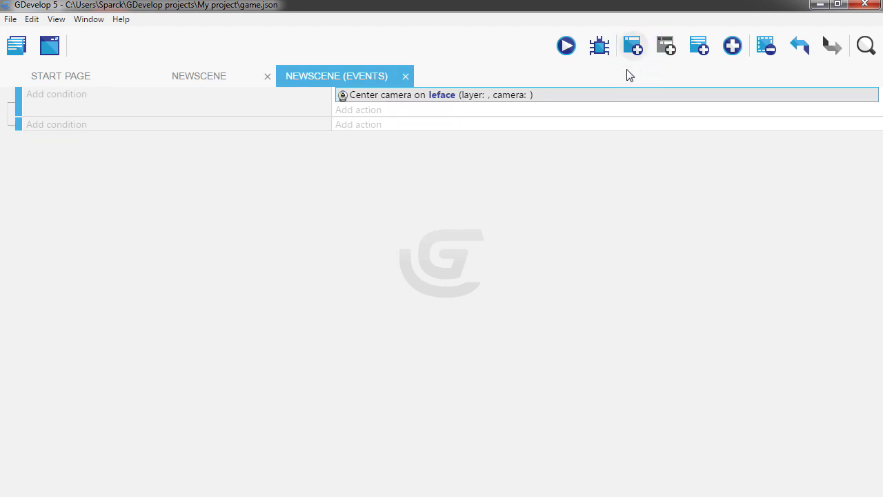
left_click(75, 124)
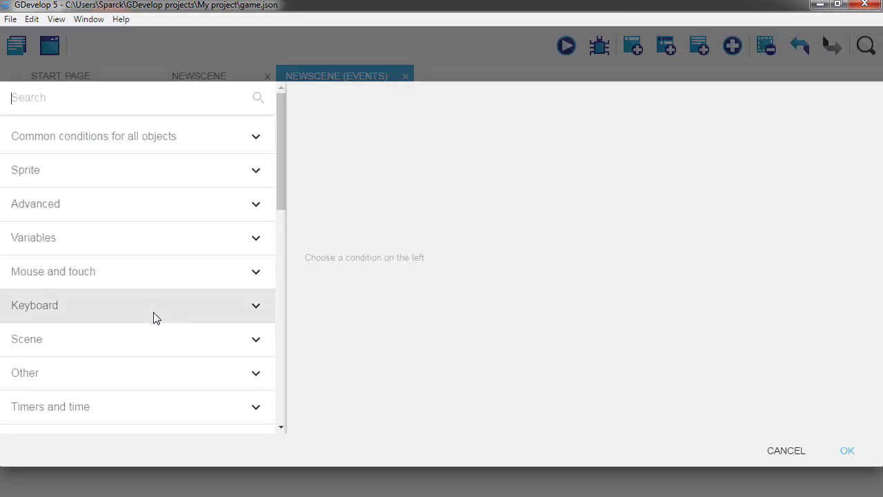
left_click(153, 309)
scroll(126, 352, "down", 2)
left_click(114, 303)
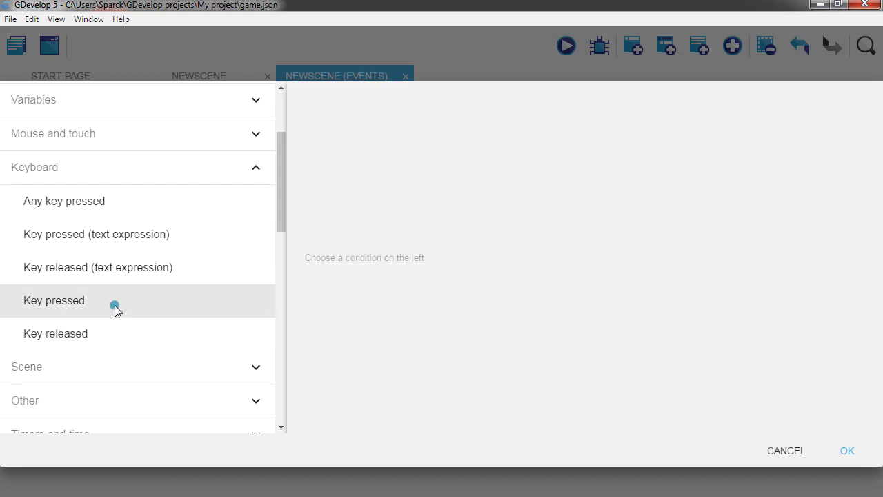
left_click(340, 141)
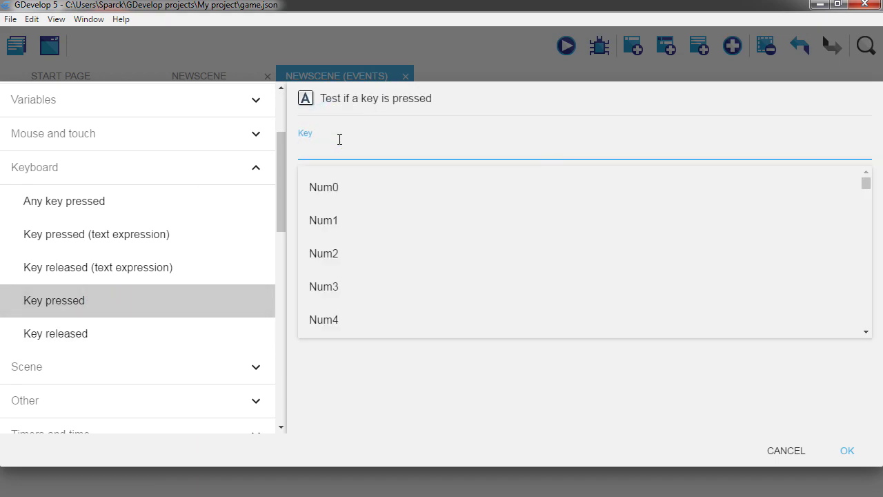
type("right")
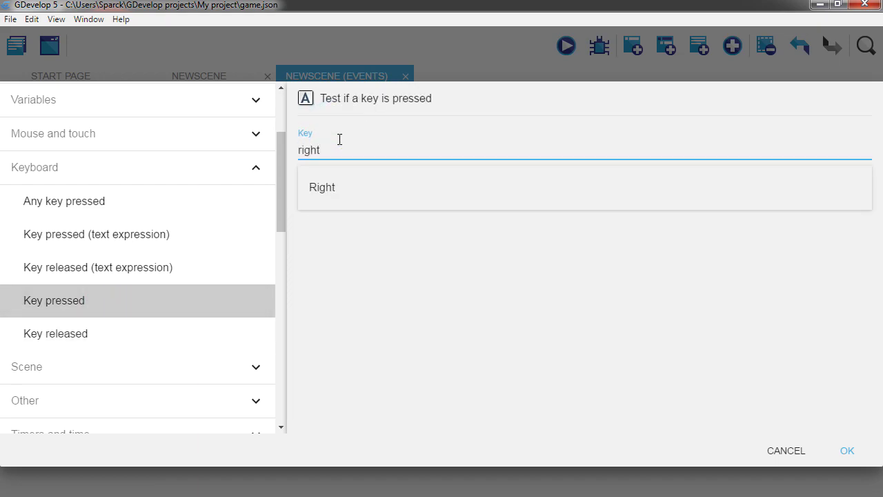
left_click(335, 194)
left_click(846, 450)
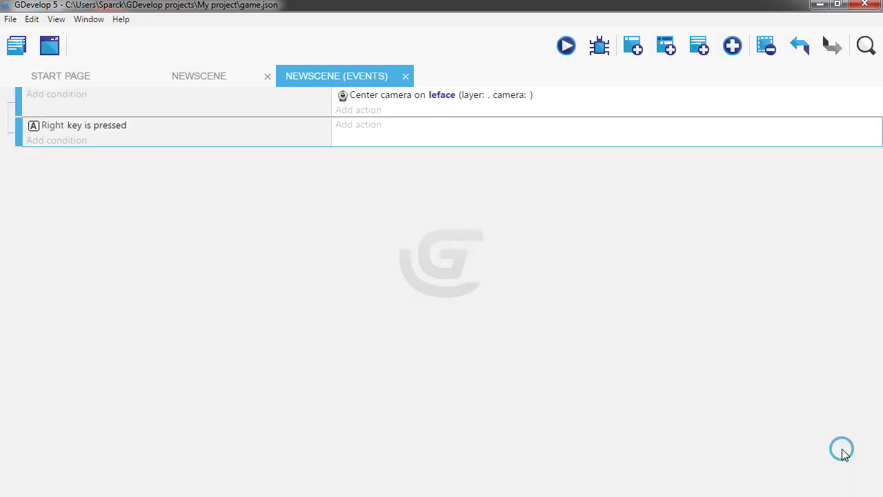
Add a Flip the object horizontally action for leface to the Right key event, with flipping set to No
left_click(350, 126)
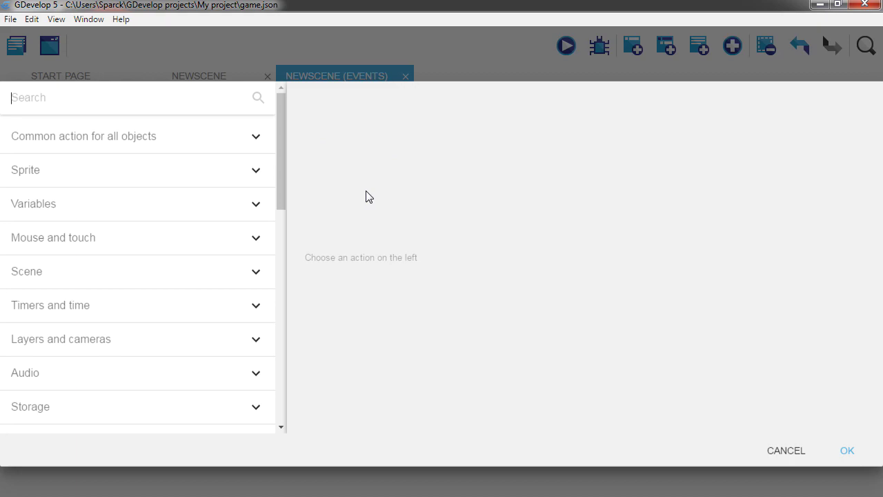
left_click(137, 170)
left_click(137, 242)
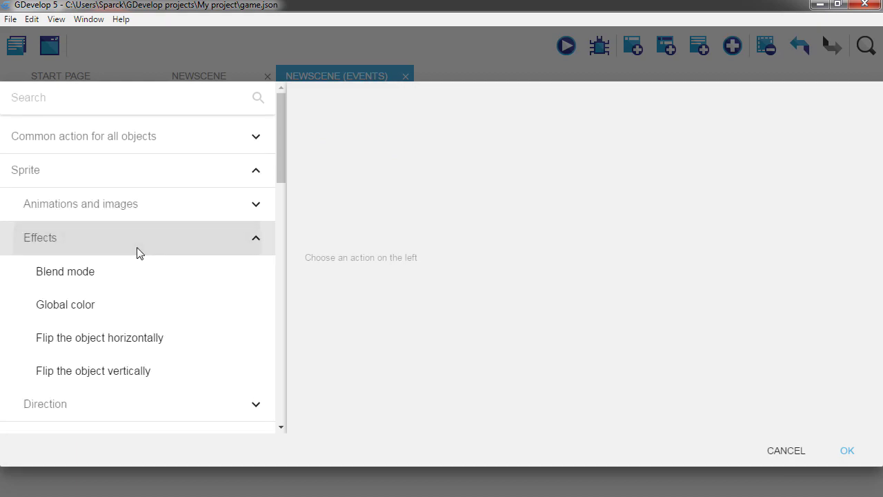
left_click(126, 339)
left_click(373, 155)
left_click(414, 188)
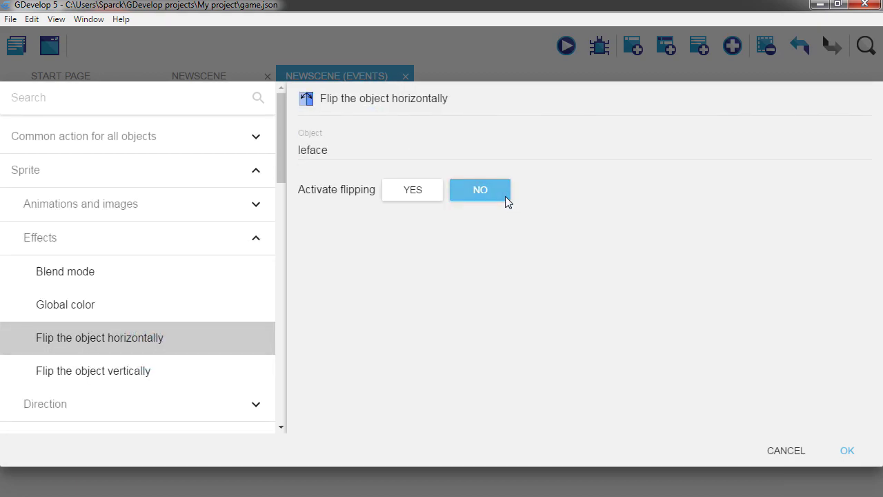
left_click(843, 459)
Duplicate the Right key event, changing the copy's key to Left and its horizontal flip of leface to yes
key("ctrl+c")
key("ctrl+v")
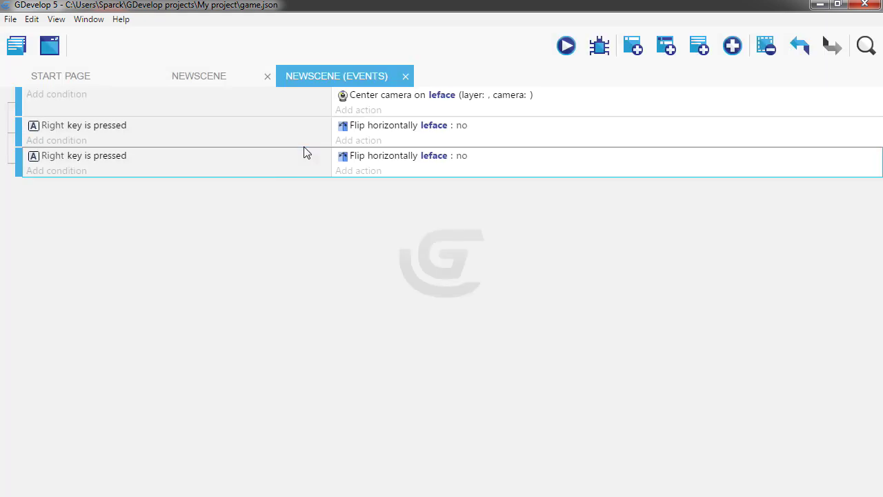
left_click(113, 154)
double_click(113, 155)
left_click(336, 146)
type("left")
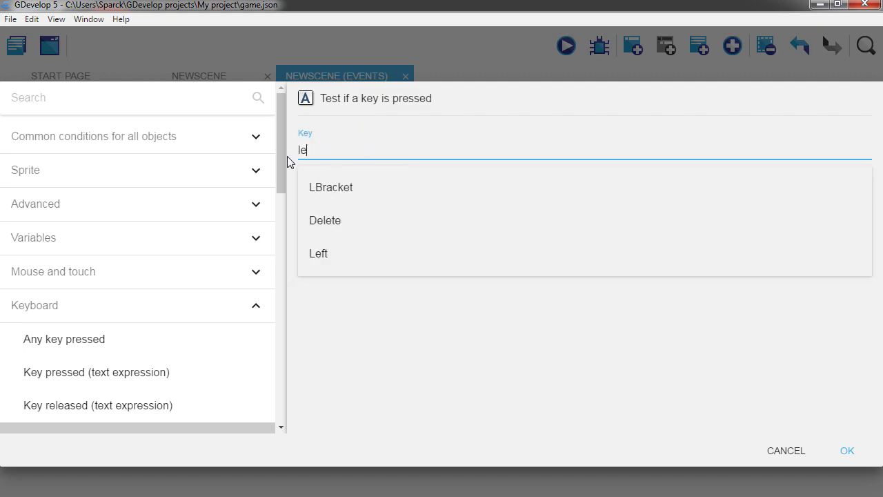
left_click(316, 189)
left_click(846, 451)
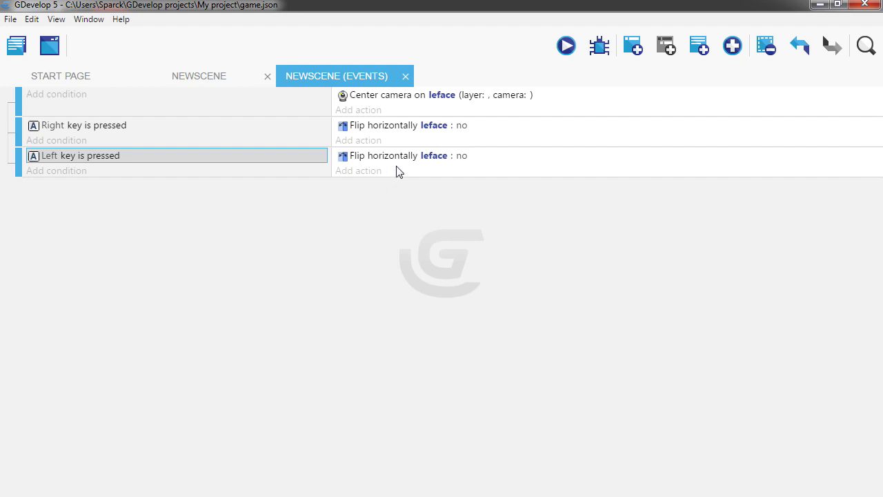
left_click(463, 156)
left_click(475, 191)
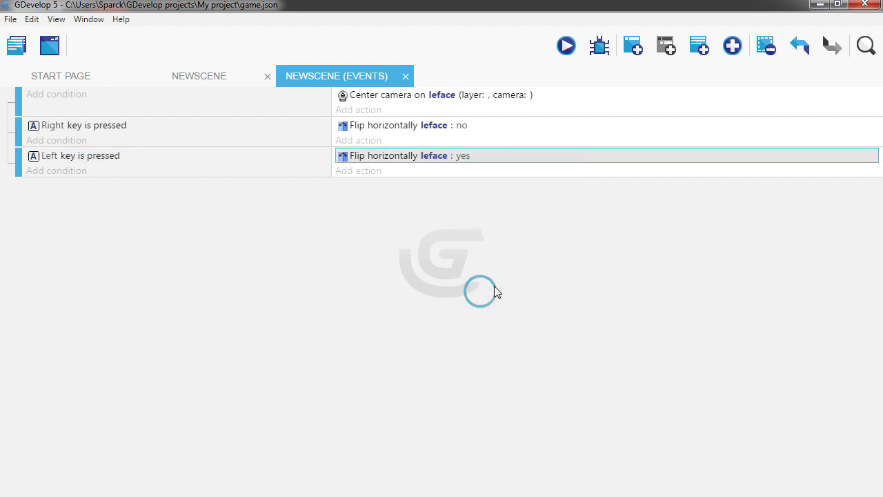
Preview the game and test the face's flipping by moving left and right and jumping
left_click(566, 47)
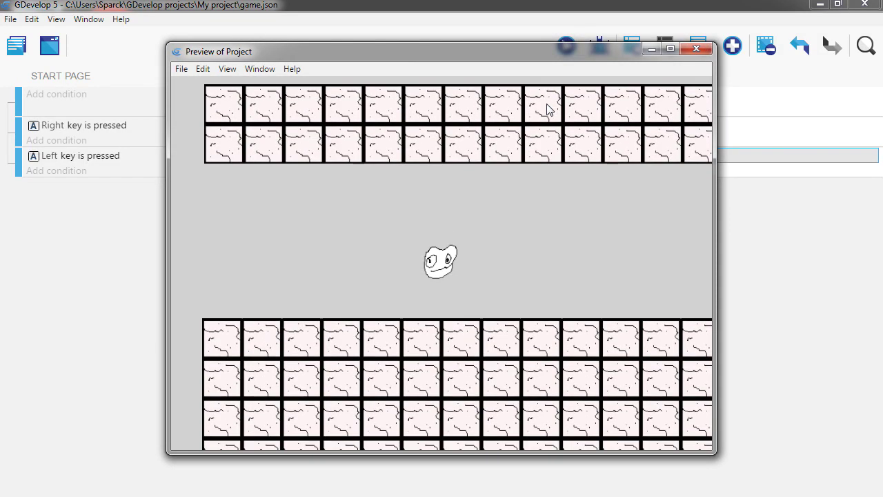
key("Left")
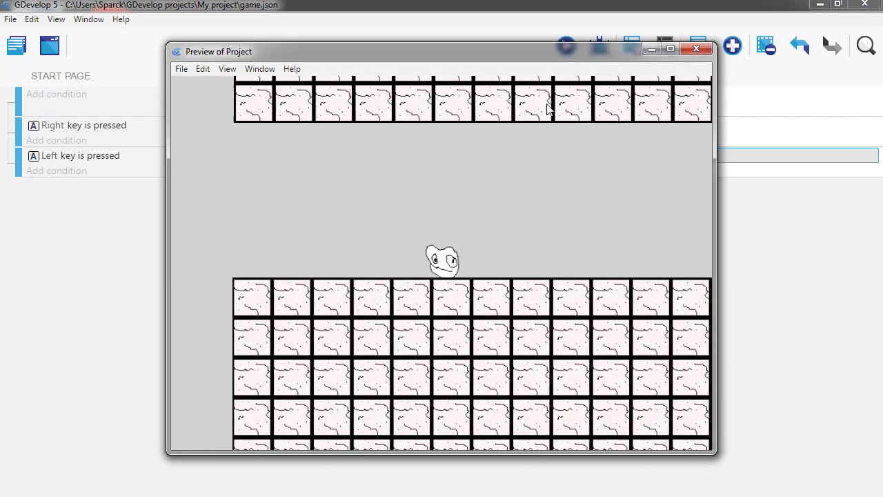
key("Right")
key("Left")
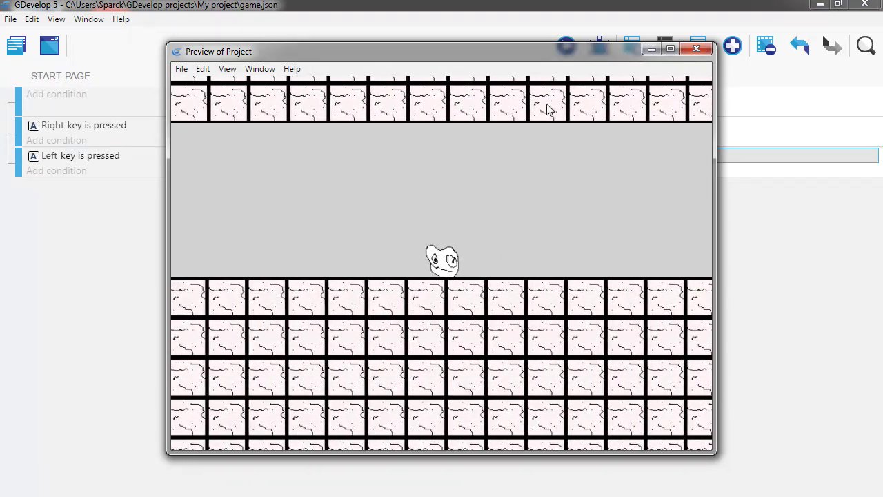
key("space")
key("Right")
key("space")
key("Left")
key("space")
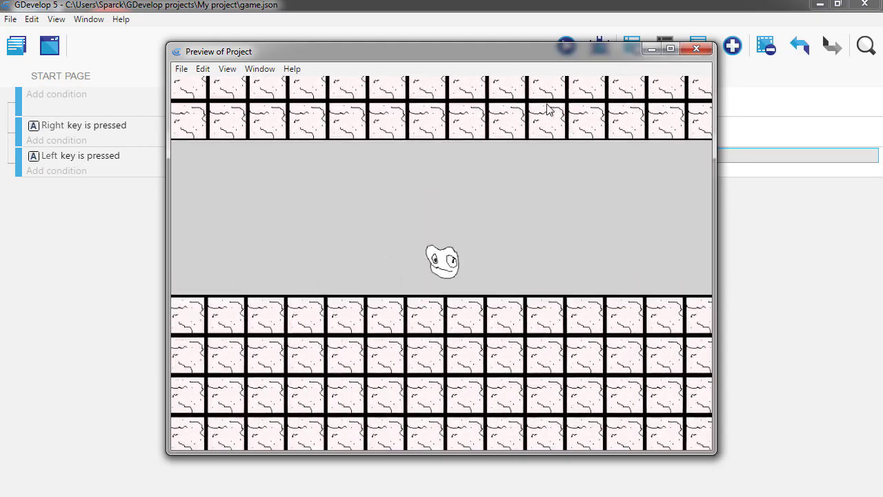
key("Right")
key("space")
key("Left")
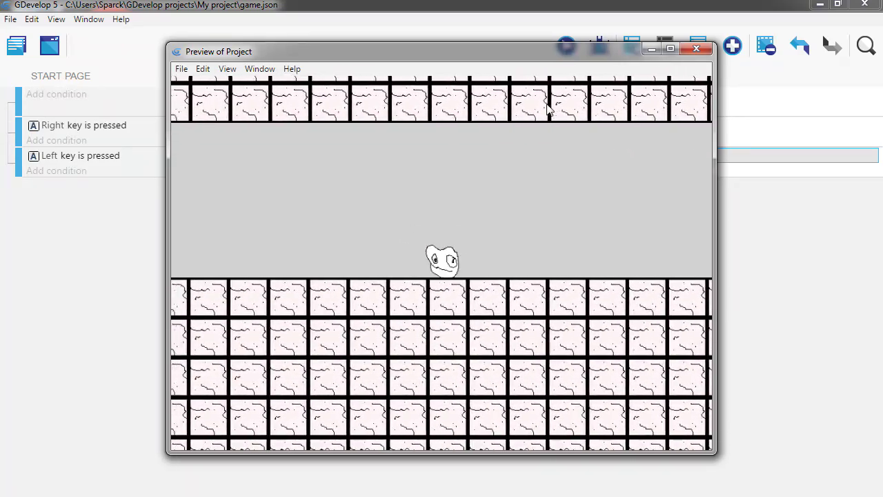
key("Right")
key("space")
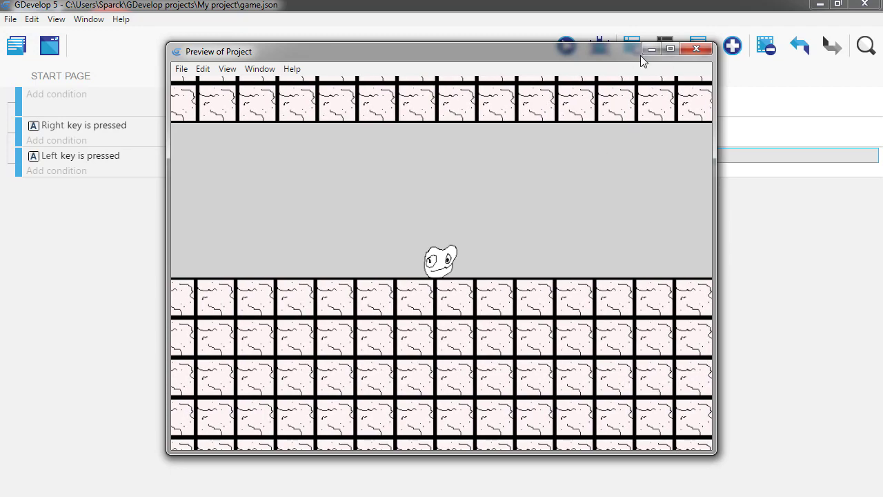
left_click(696, 48)
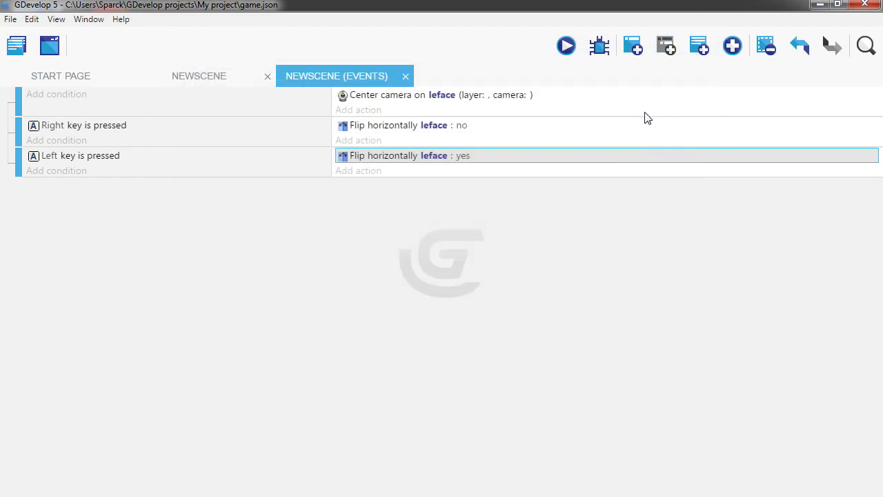
Add a new sprite object to the scene with an empty animation and open that animation in Piskel
left_click(219, 78)
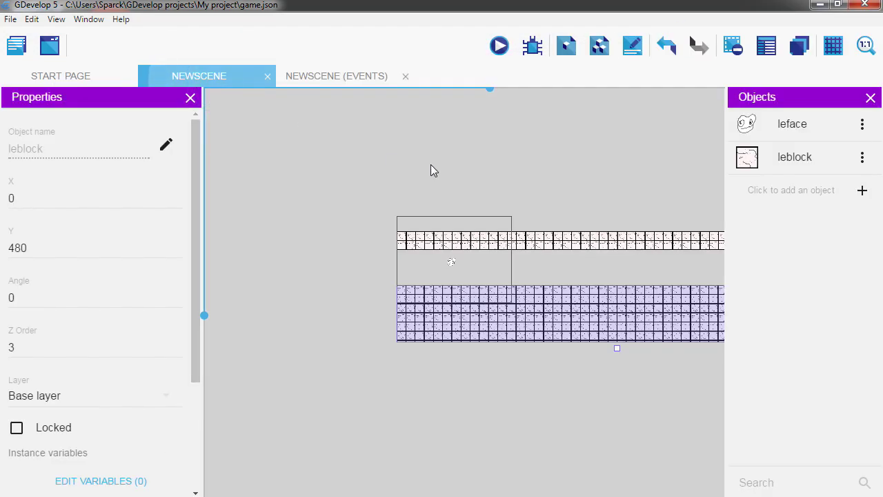
left_click(862, 191)
left_click(282, 190)
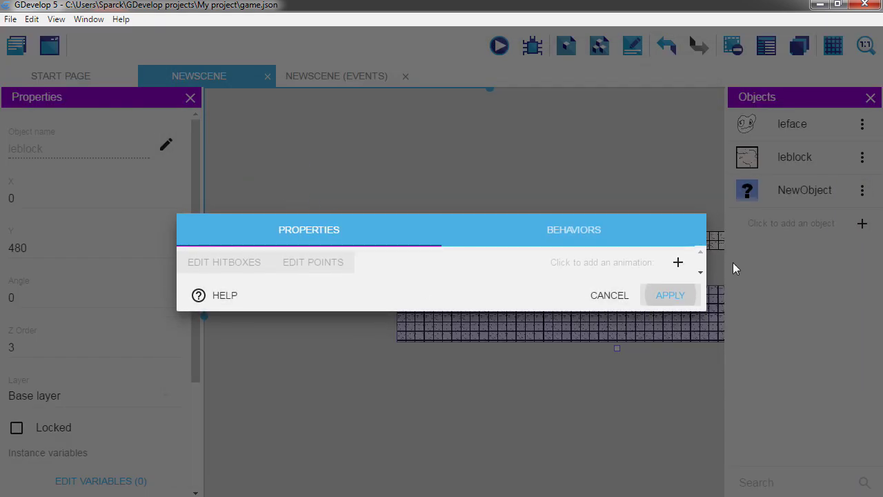
left_click(678, 263)
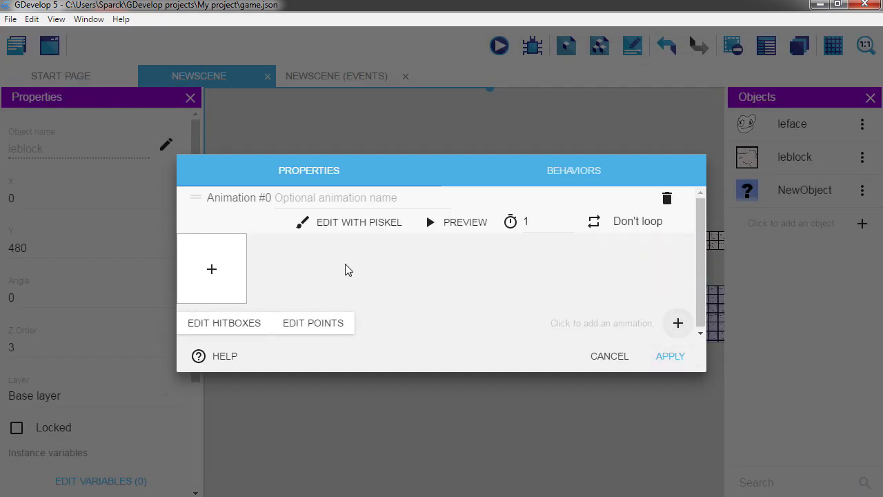
left_click(348, 222)
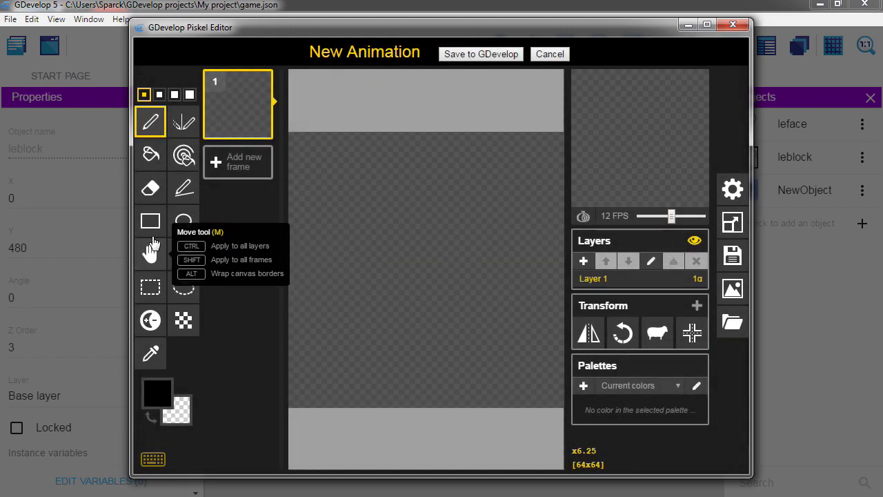
Fill the whole 64x64 canvas with the near-black colour #090909 using the paint bucket
left_click(156, 392)
left_click(187, 333)
mouse_move(186, 333)
left_mouse_down()
mouse_move(191, 343)
mouse_move(183, 344)
left_mouse_up()
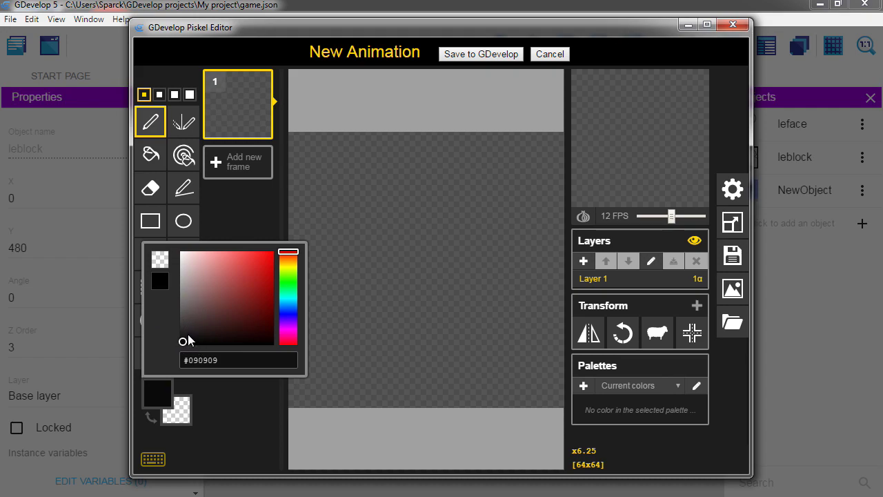
left_click(150, 154)
left_click(382, 198)
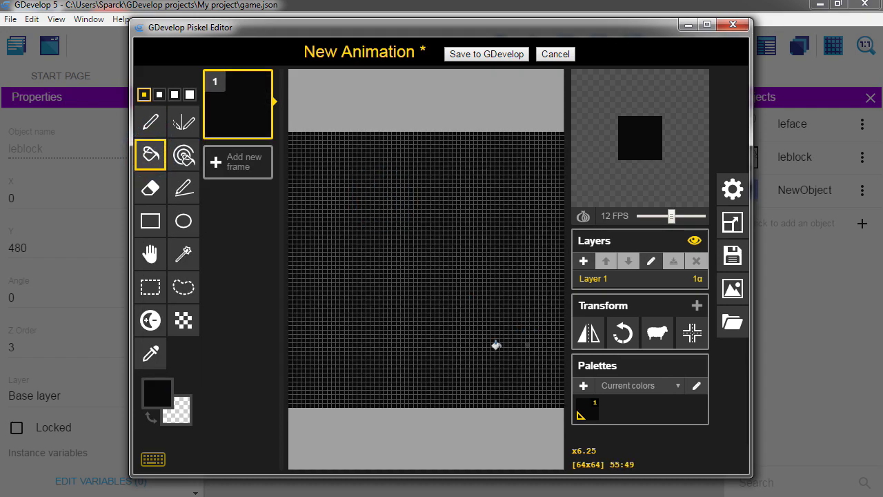
Refill the whole canvas with dark grey #404040 and save the drawing to the new sprite object
left_click(157, 391)
left_click(213, 326)
left_click(201, 319)
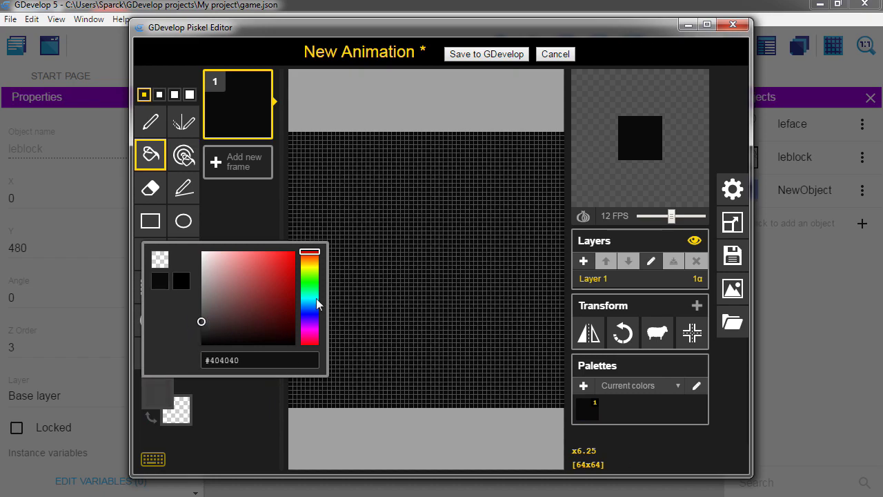
left_click(434, 247)
left_click(498, 55)
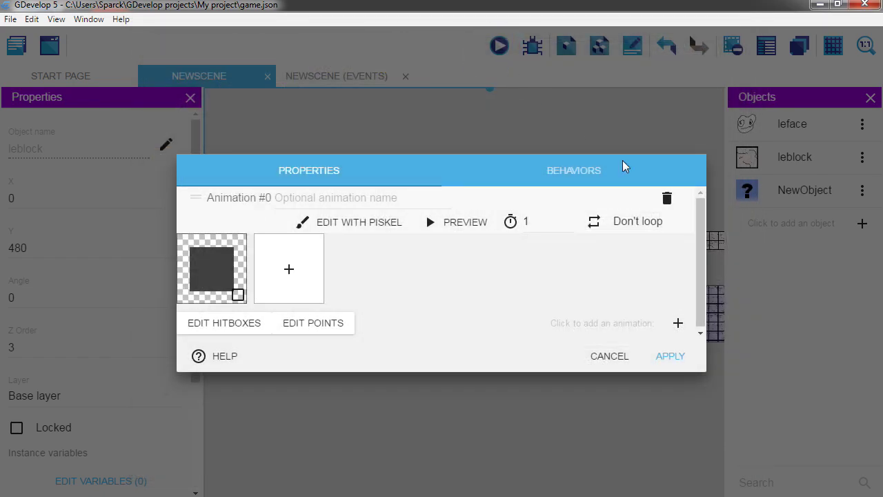
left_click(670, 357)
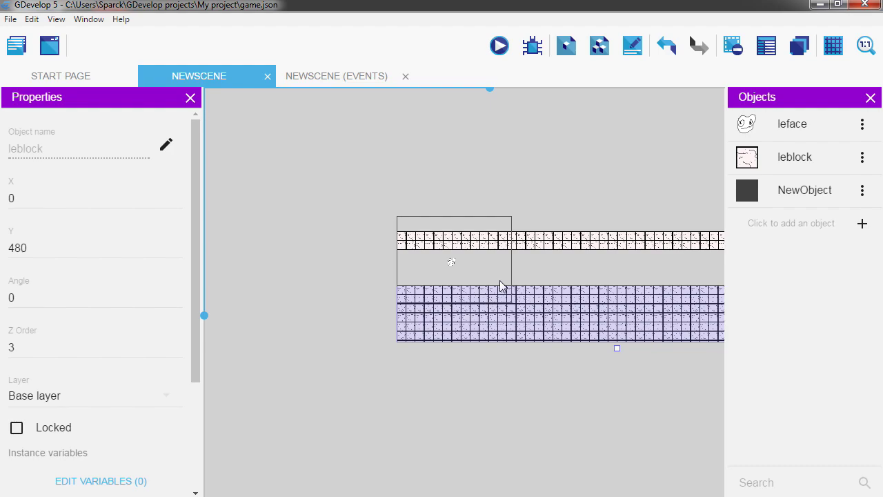
Rename the new dark grey sprite object to spawn, closing its object editor without making changes
scroll(455, 298, "up", 3)
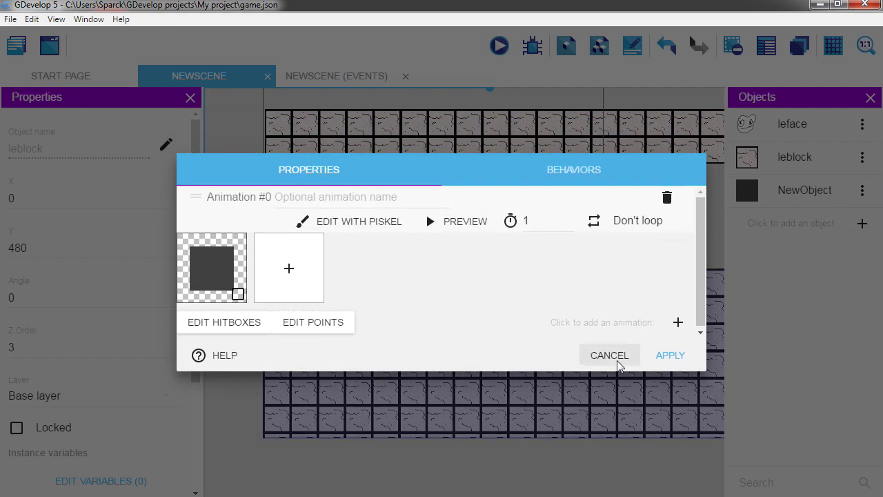
left_click(609, 355)
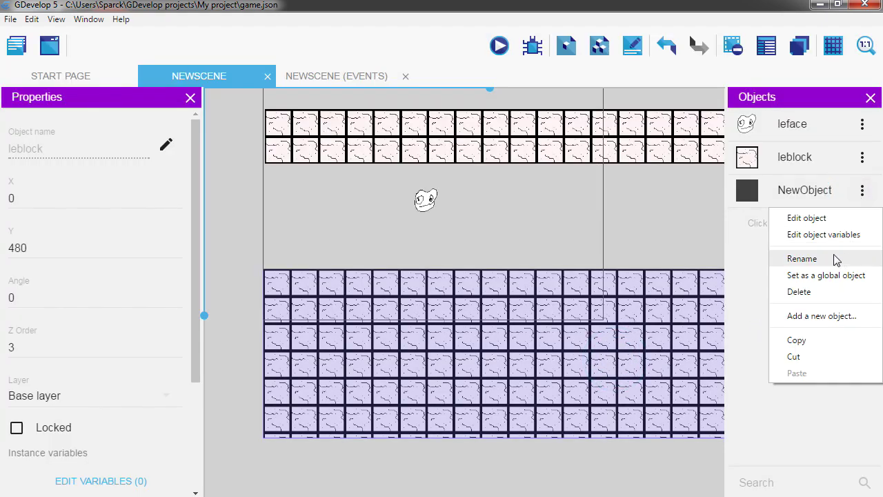
left_click(835, 259)
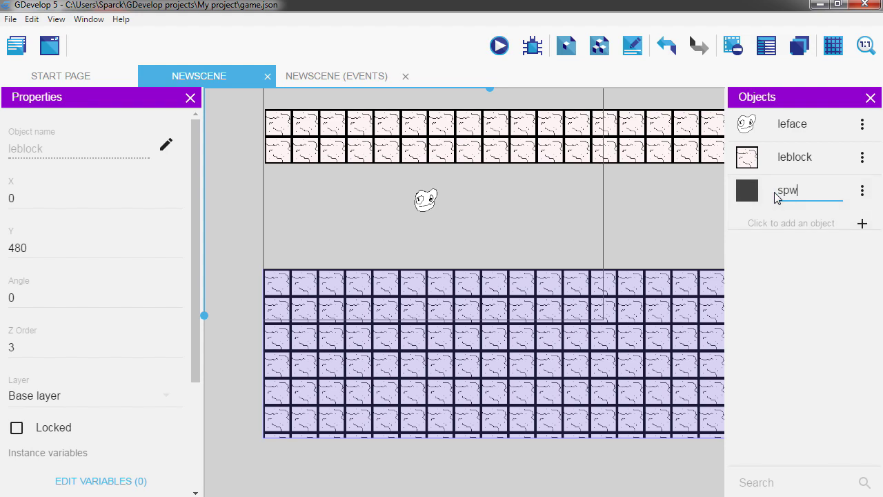
type("spawm")
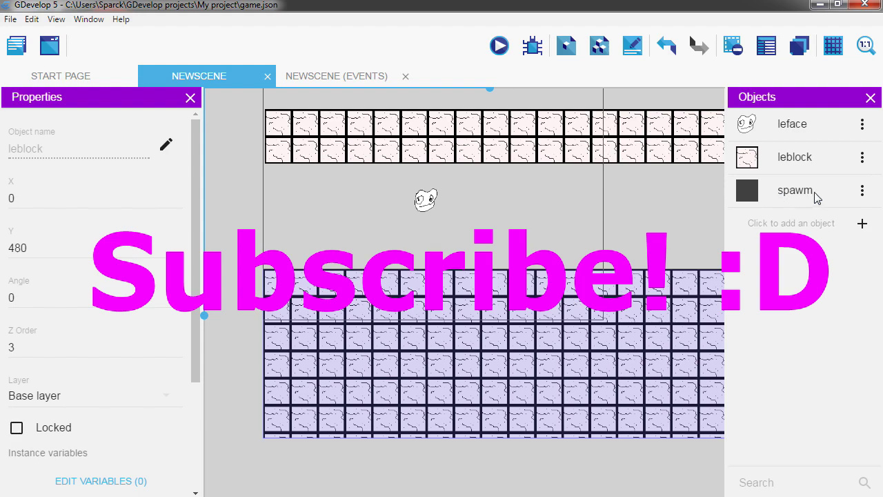
left_click(806, 218)
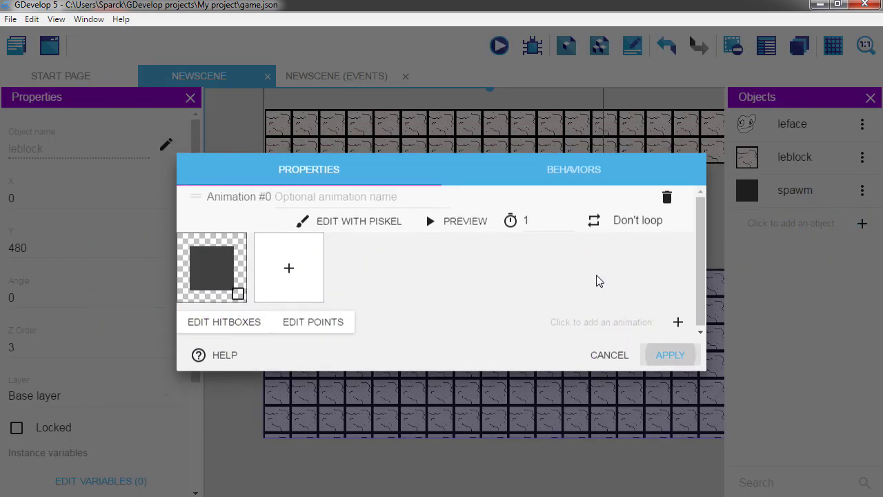
left_click(599, 358)
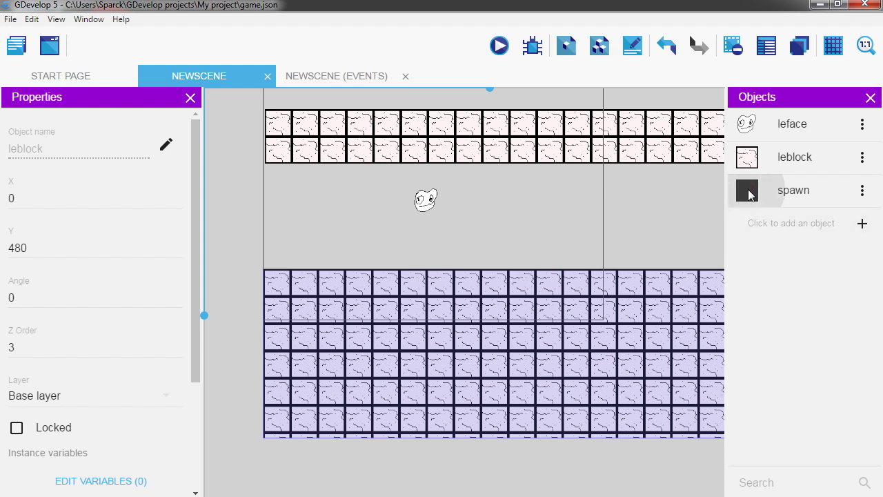
Place a spawn sprite in the gap between the two platforms, near their starting edge beside the face
left_click(314, 235)
left_click_drag(328, 245, 339, 252)
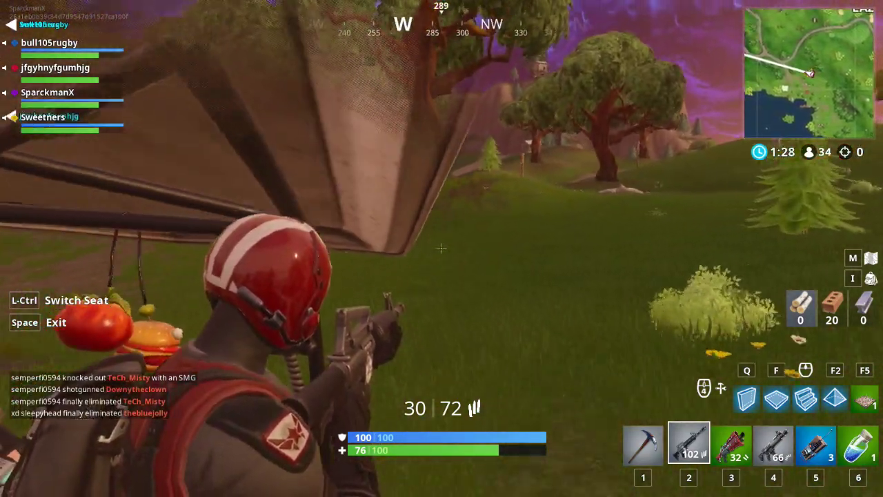
right_click(442, 248)
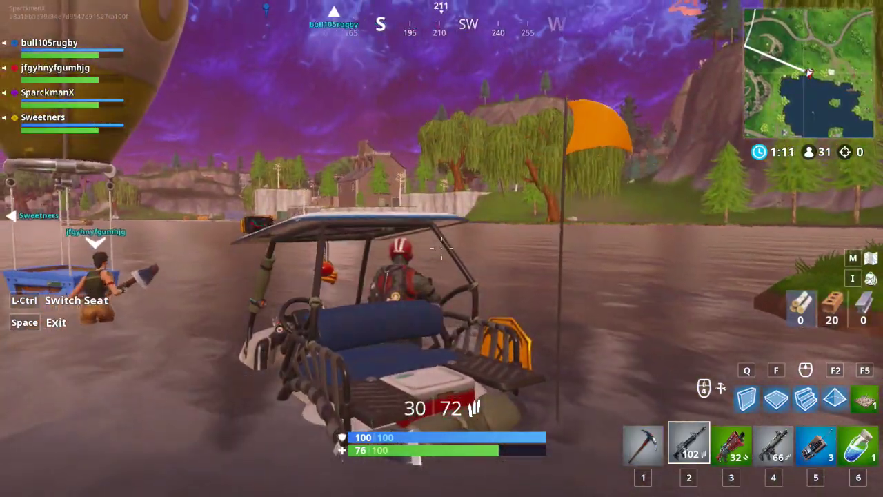
key("space")
key("w")
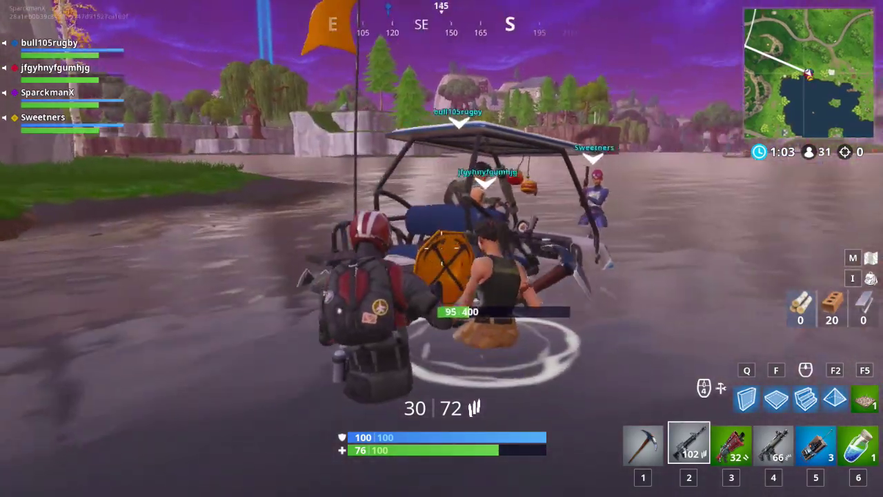
key("w")
key("d")
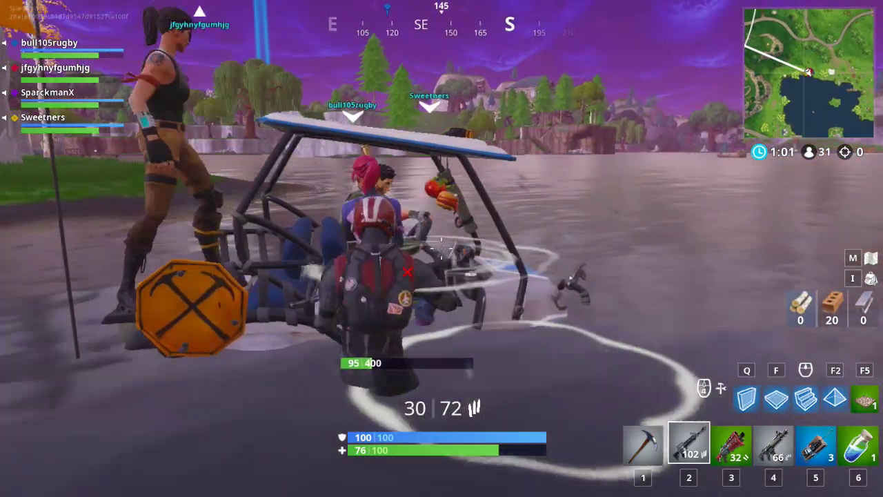
key("e")
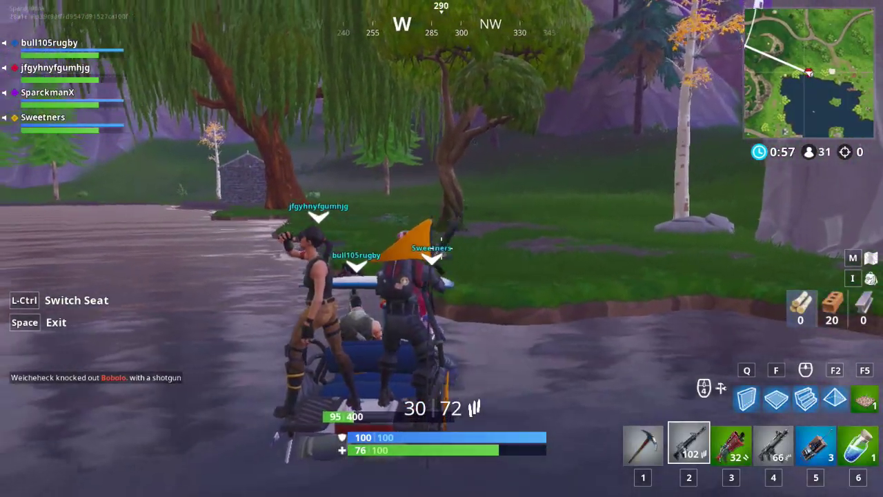